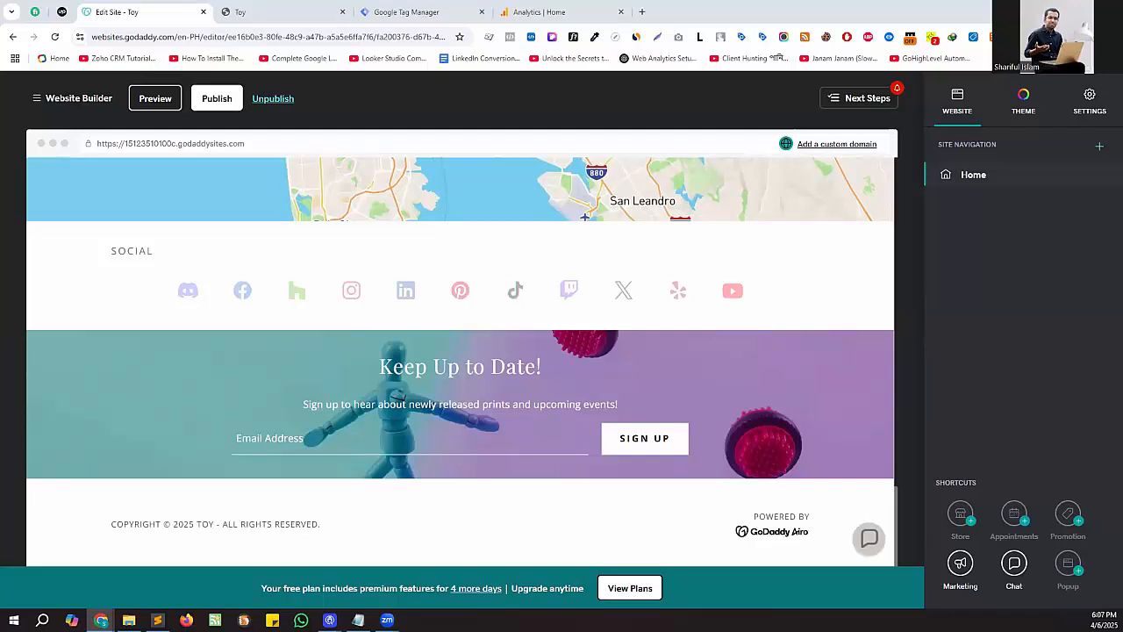
- Open the site's Google Analytics tracking settings and place the cursor in the Measurement ID or Tracking ID field
left_click(1088, 95)
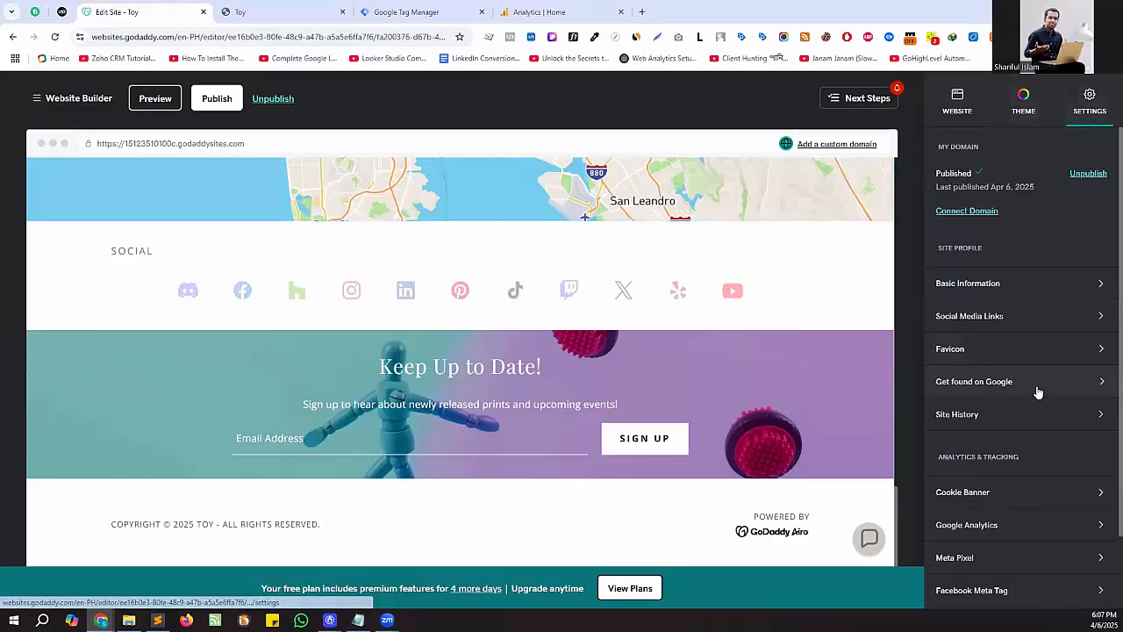
scroll(1037, 386, "down", 1)
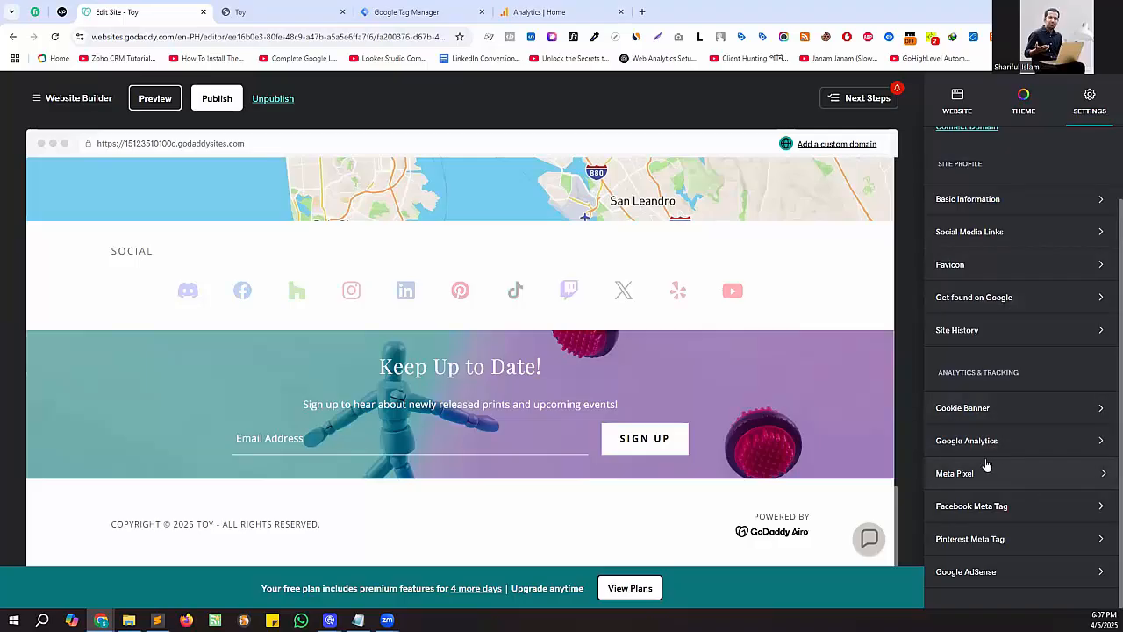
left_click(1032, 447)
left_click(1033, 439)
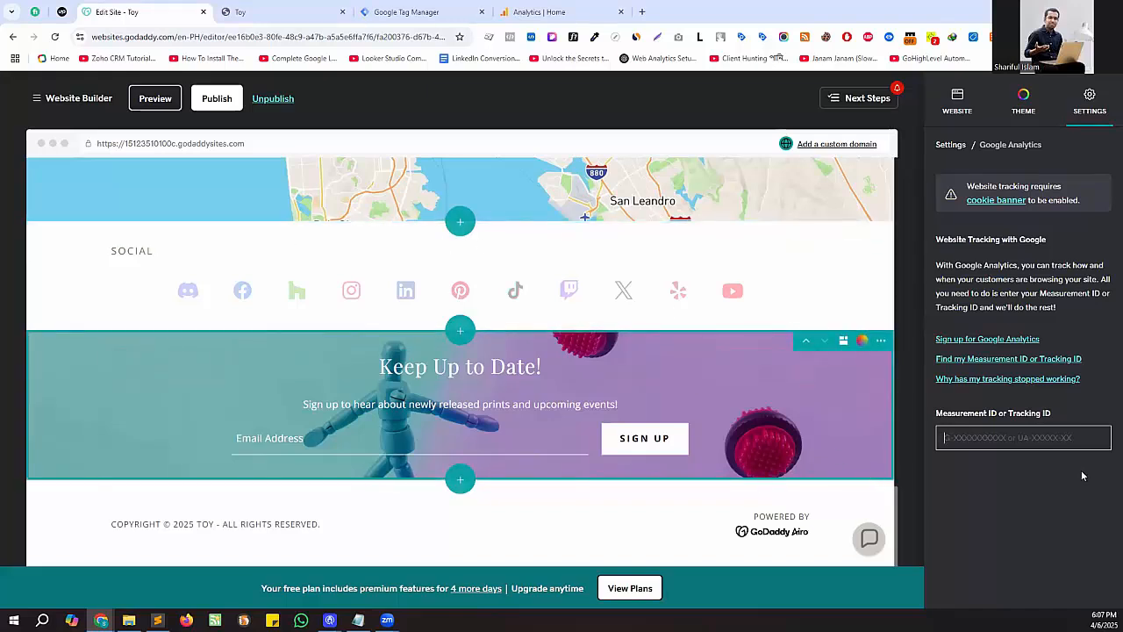
left_click(992, 436)
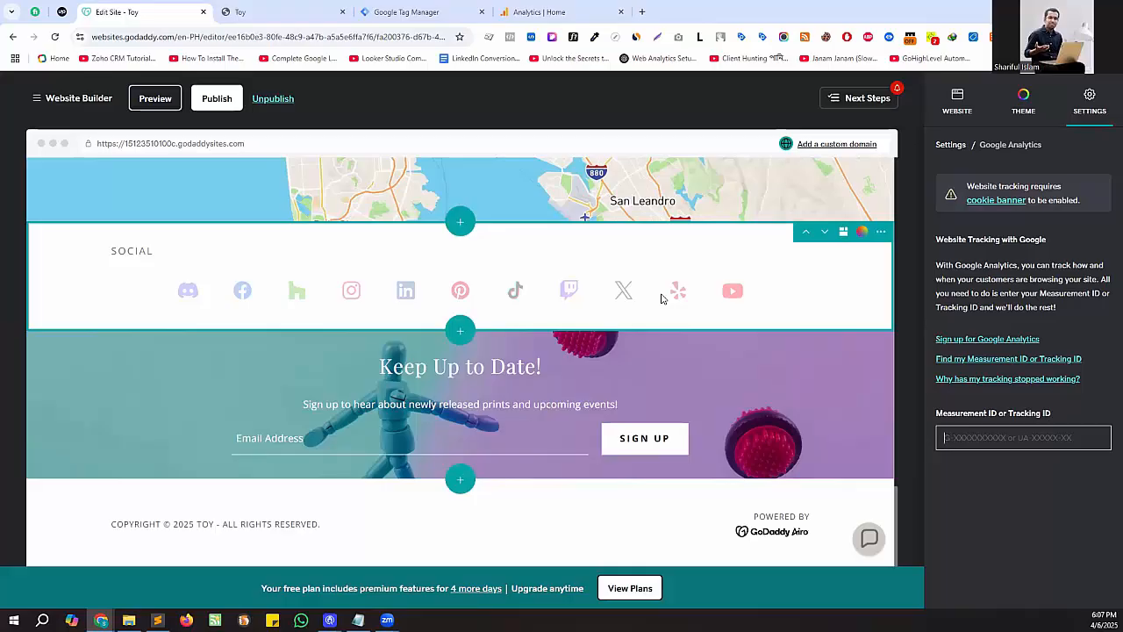
- Look over the Tag Manager workspace, the Analytics home page and the published Toy site, and return to the site editor
left_click(439, 10)
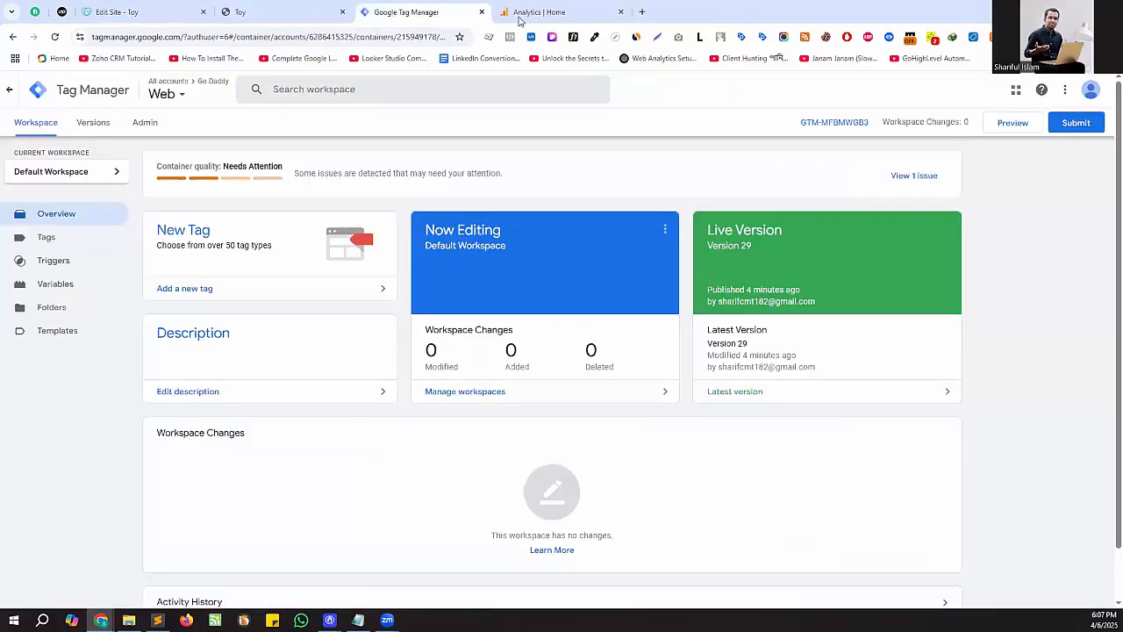
left_click(530, 12)
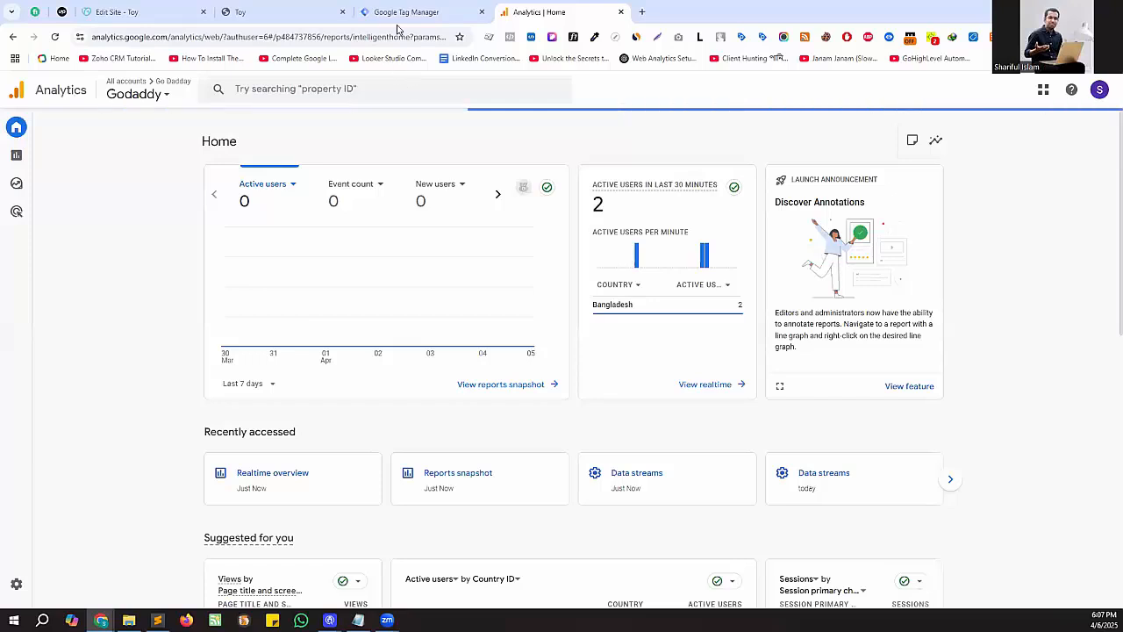
left_click(405, 10)
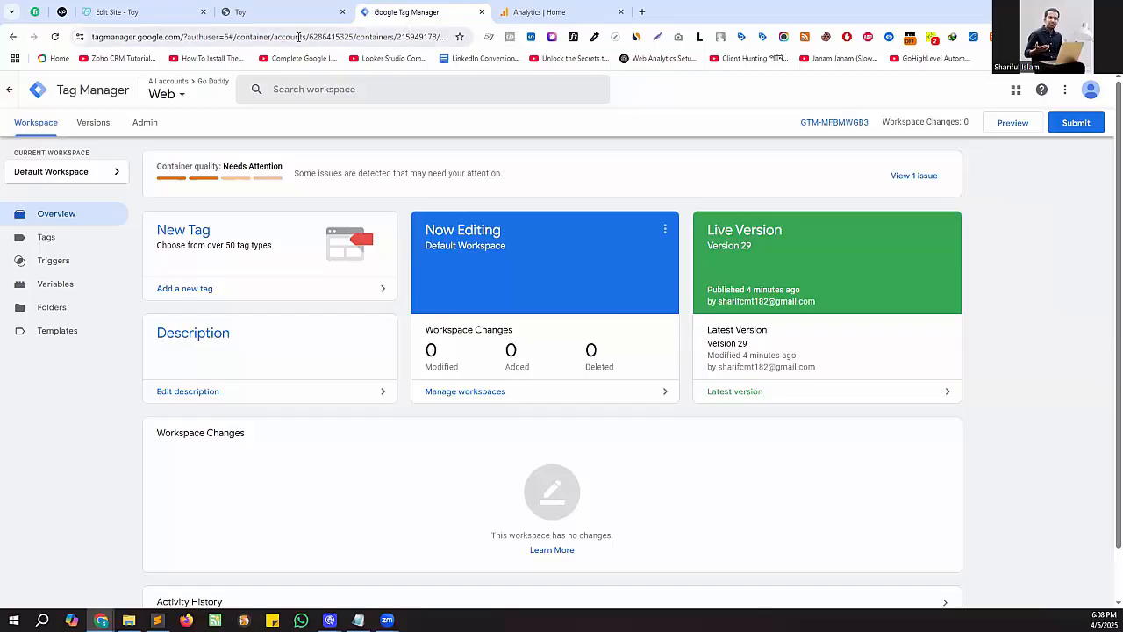
left_click(283, 15)
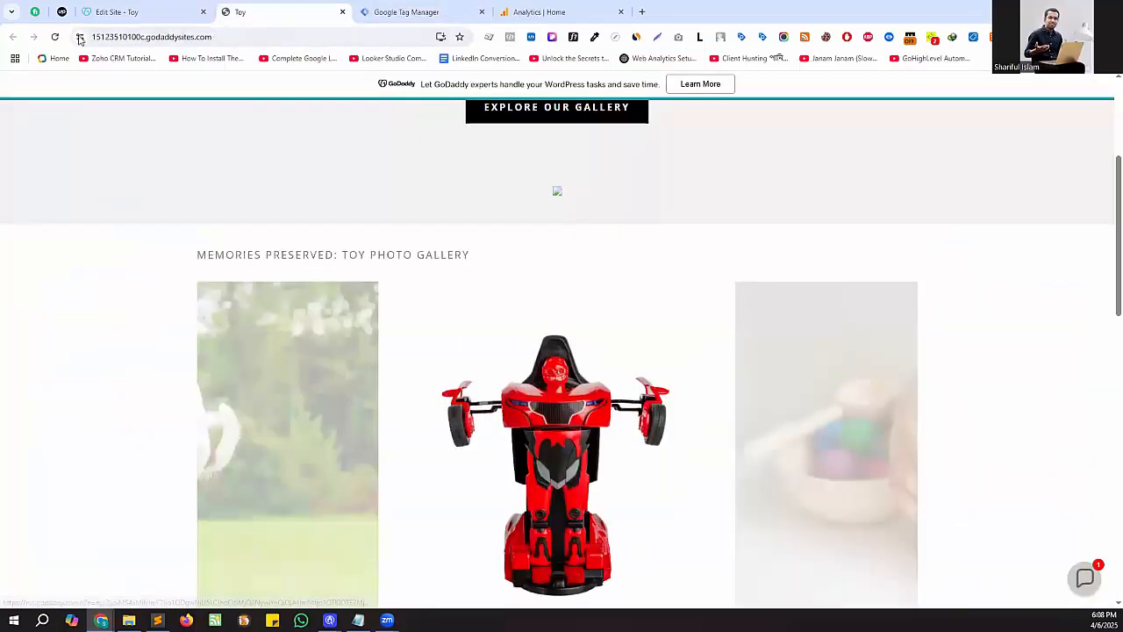
left_click(131, 12)
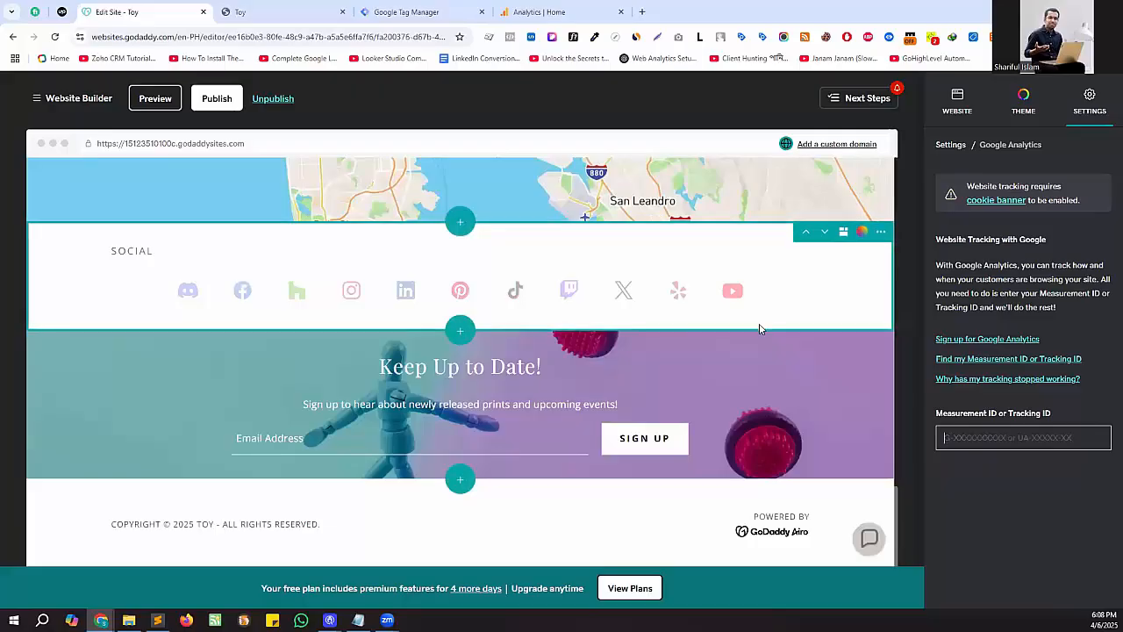
- Review the page content and the analytics and tracking options in the site settings
scroll(761, 326, "up", 6)
scroll(825, 337, "up", 3)
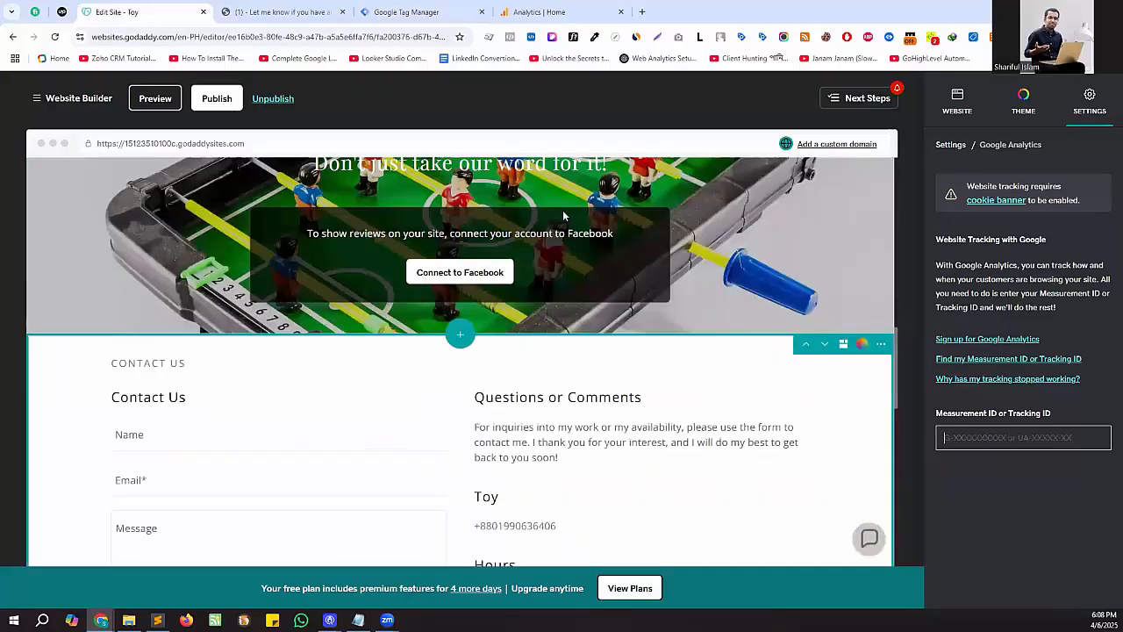
scroll(789, 263, "up", 3)
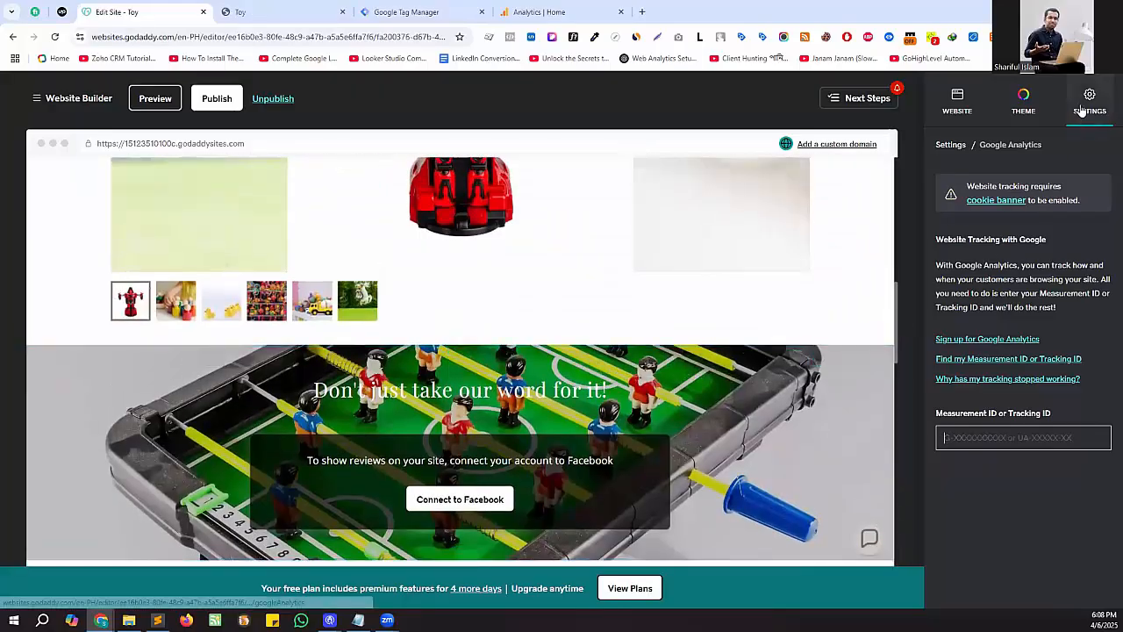
left_click(1085, 105)
scroll(1035, 334, "down", 3)
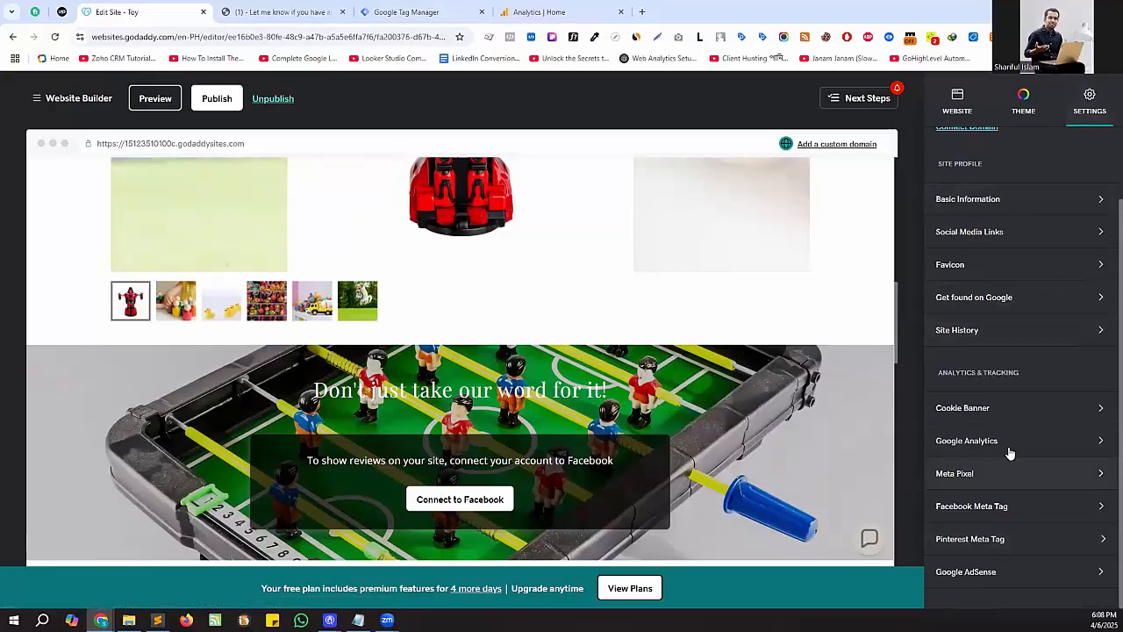
scroll(1035, 298, "up", 1)
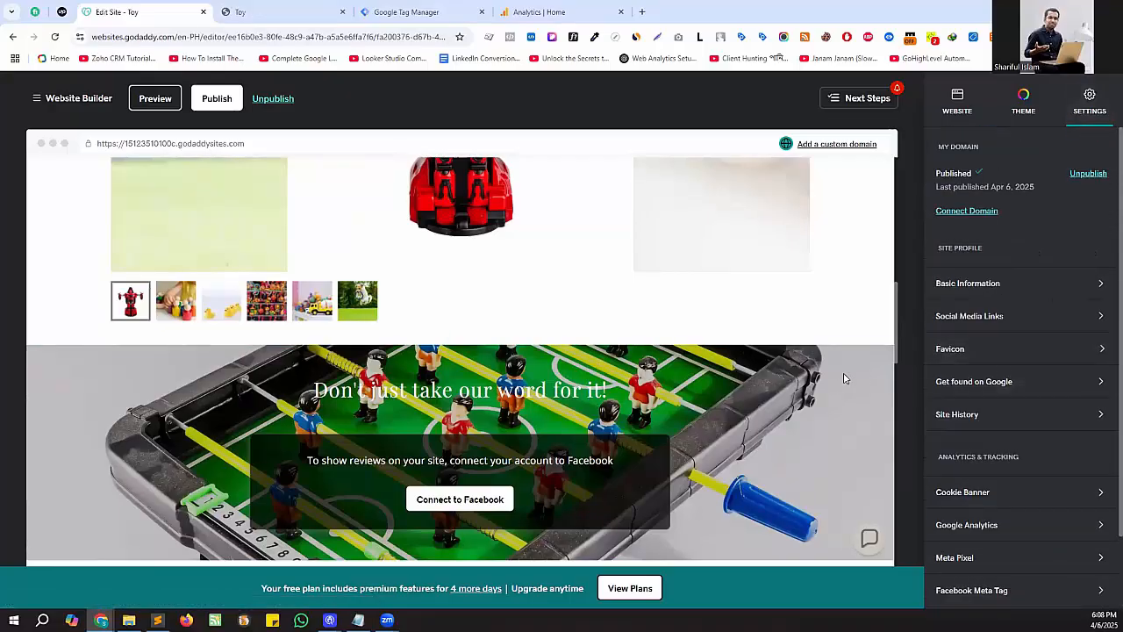
- Search the section library for "html" and add an HTML section between the Keep Up to Date section and the footer
scroll(838, 378, "down", 3)
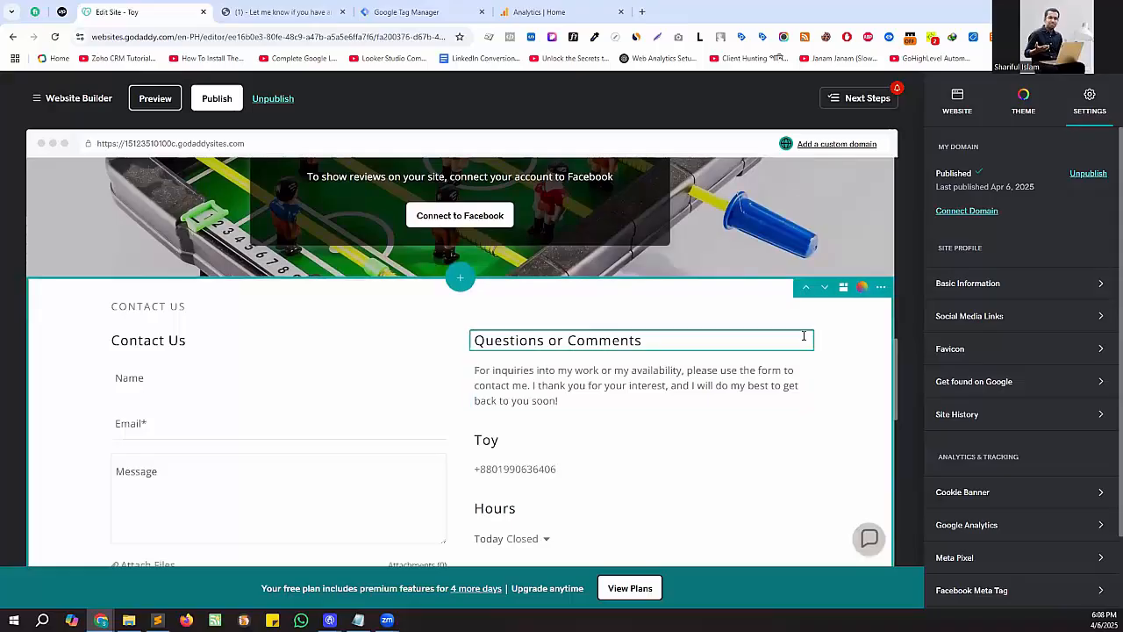
scroll(200, 341, "down", 5)
scroll(200, 342, "down", 3)
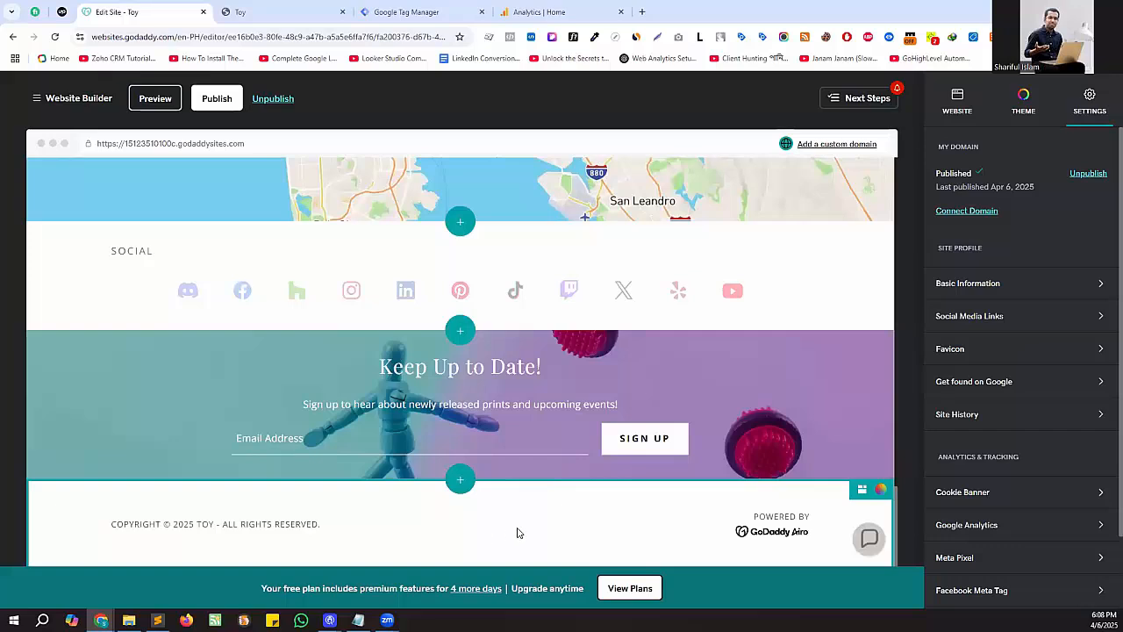
left_click(455, 482)
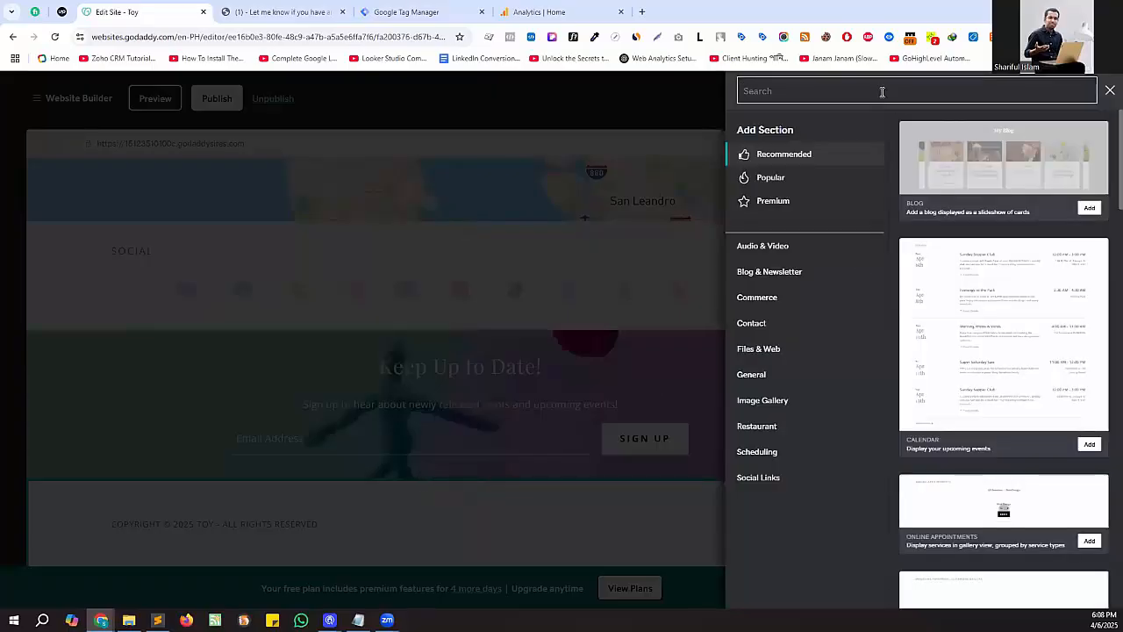
type("html")
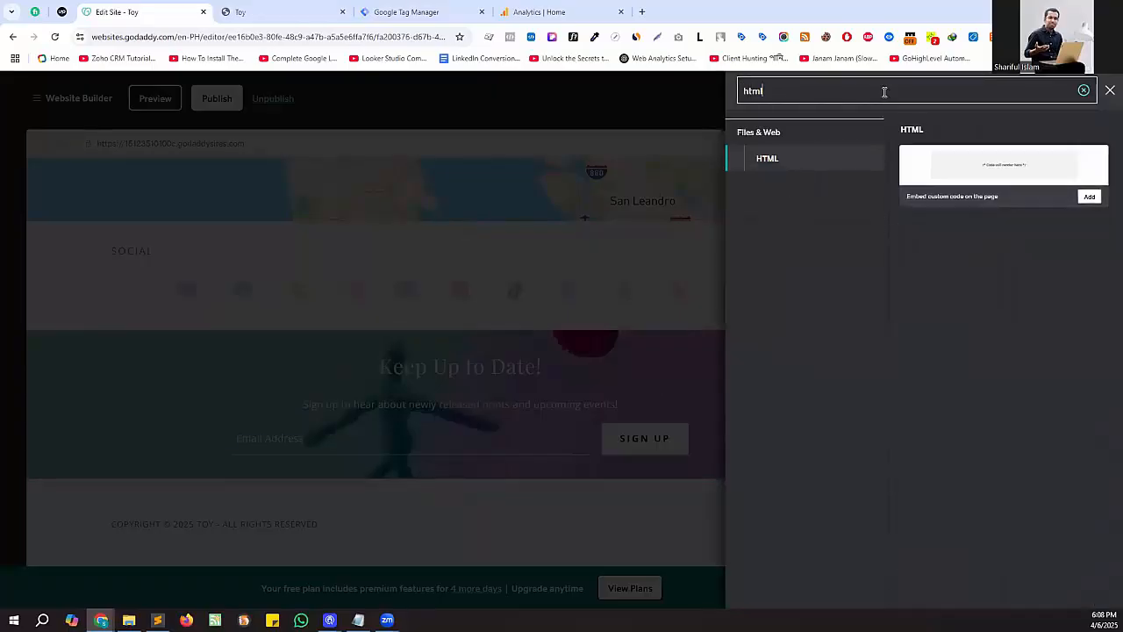
left_click(1001, 164)
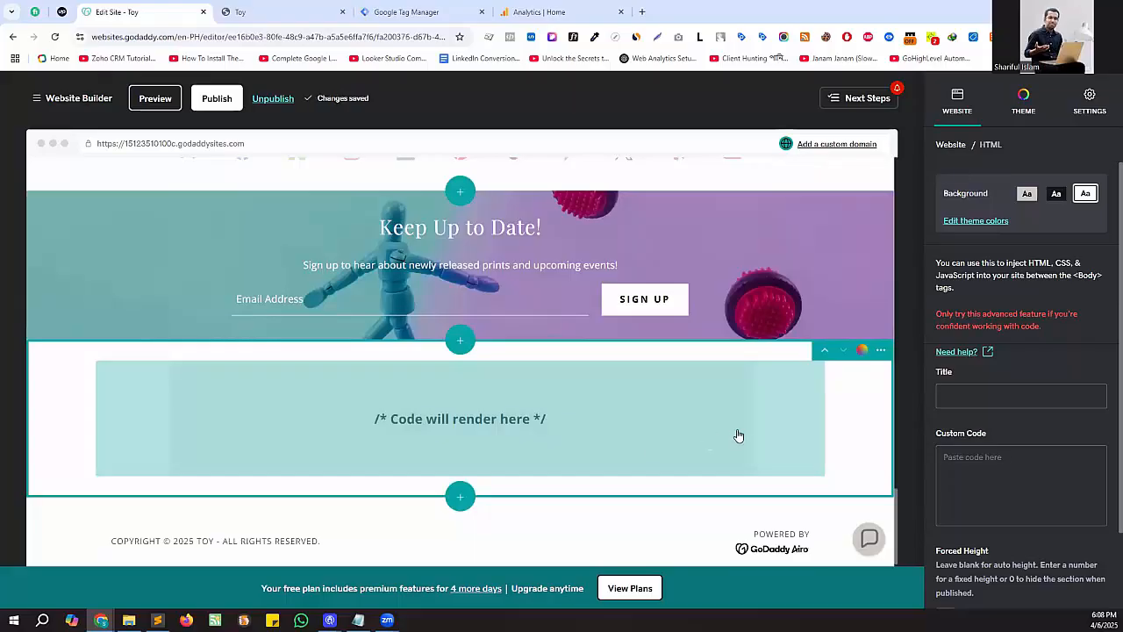
- Copy the Google Tag Manager head snippet from the Web container's installation instructions
left_click(1027, 471)
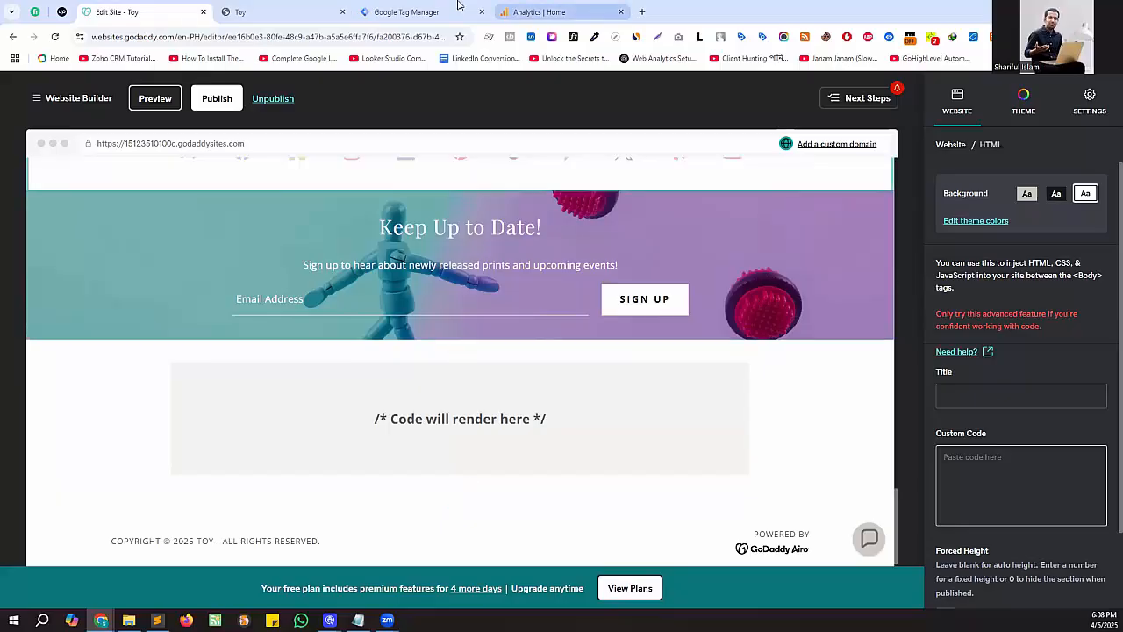
left_click(413, 12)
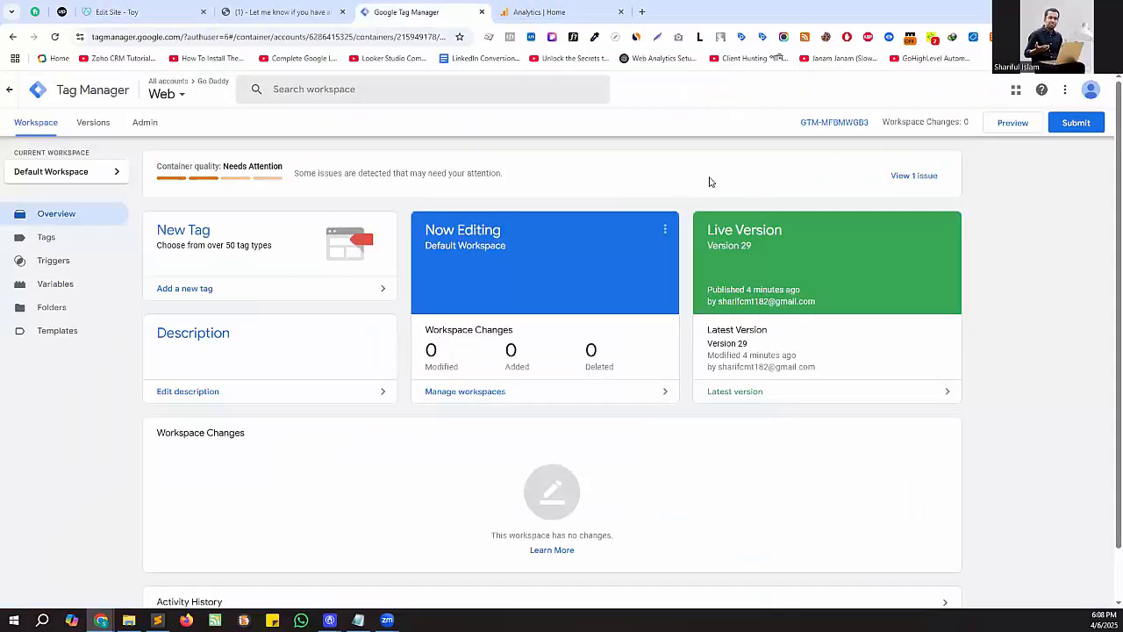
left_click(836, 127)
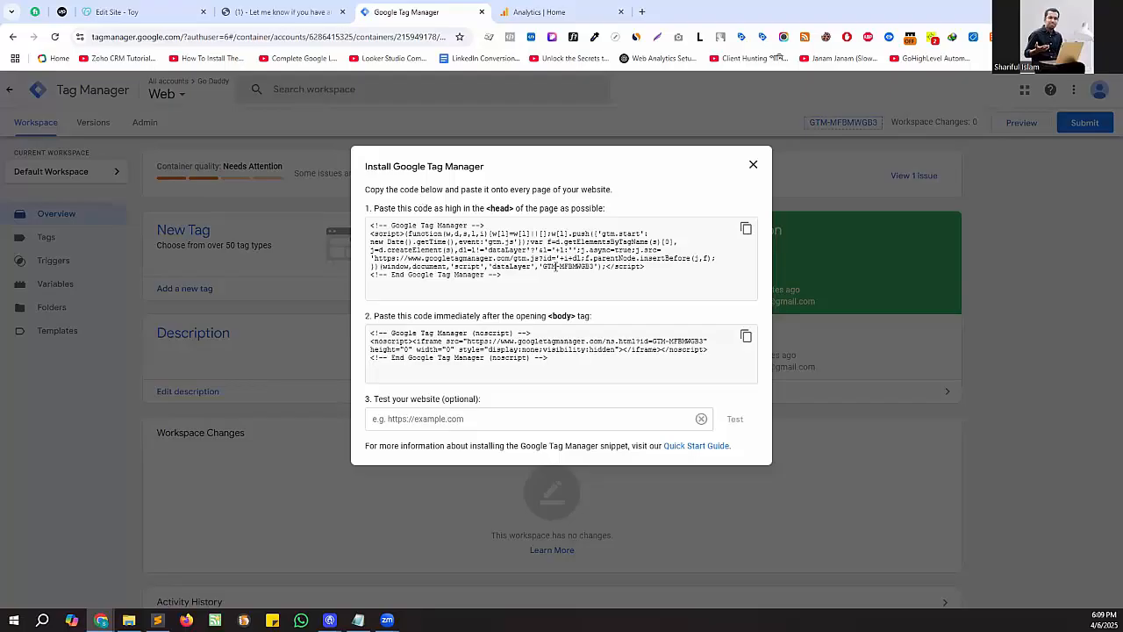
left_click(747, 231)
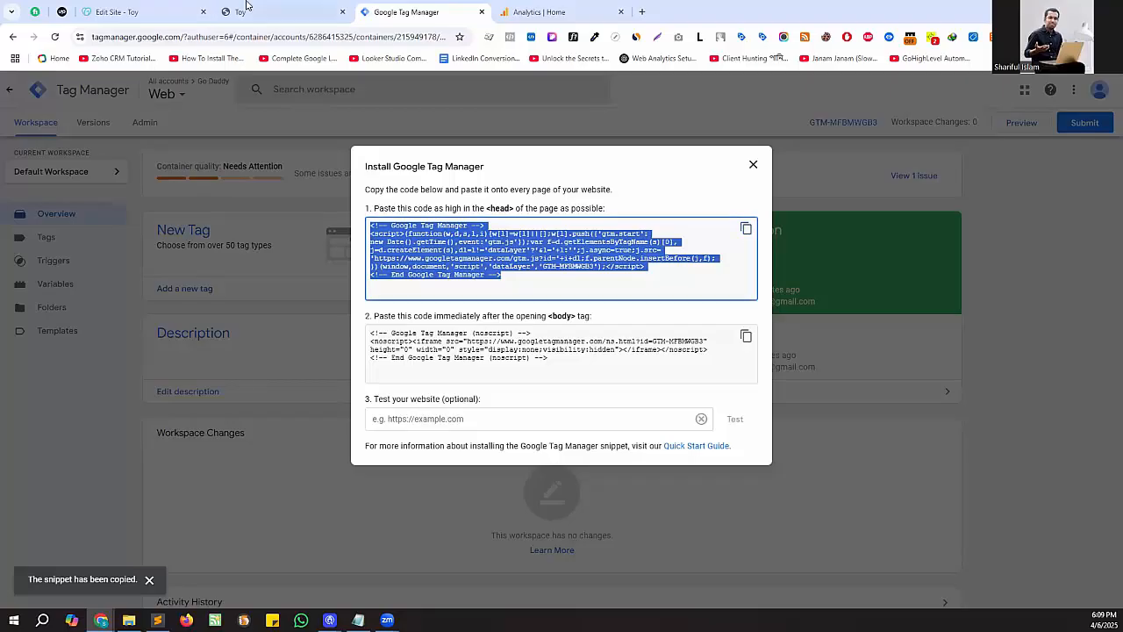
- Paste the copied Tag Manager snippet into the HTML section's custom code in the site editor
left_click(281, 11)
left_click(183, 12)
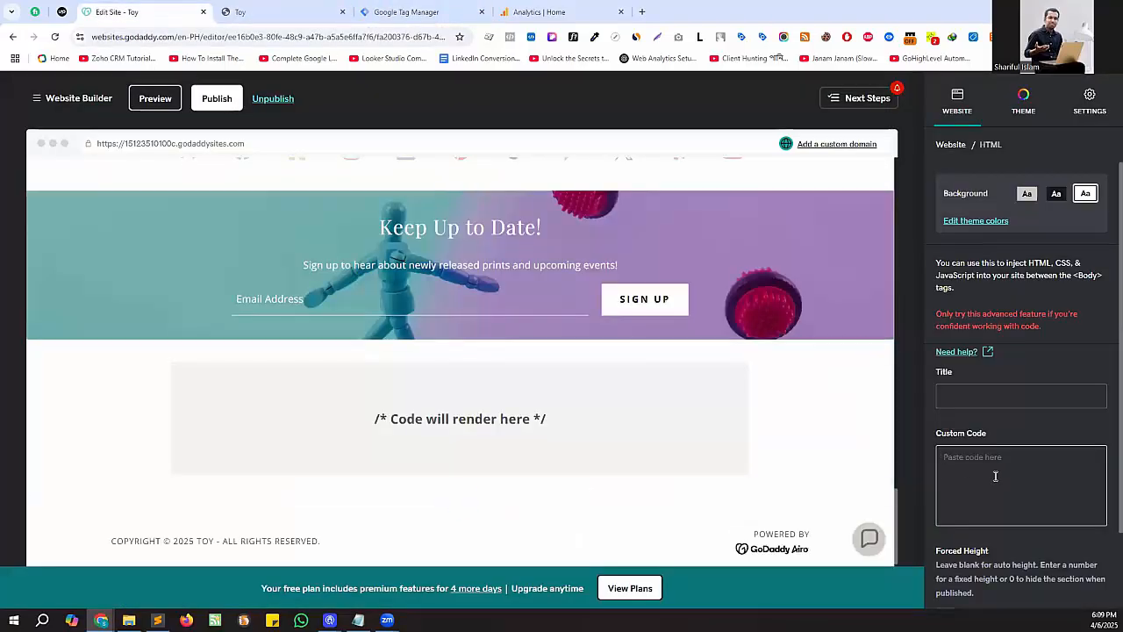
key("ctrl+v")
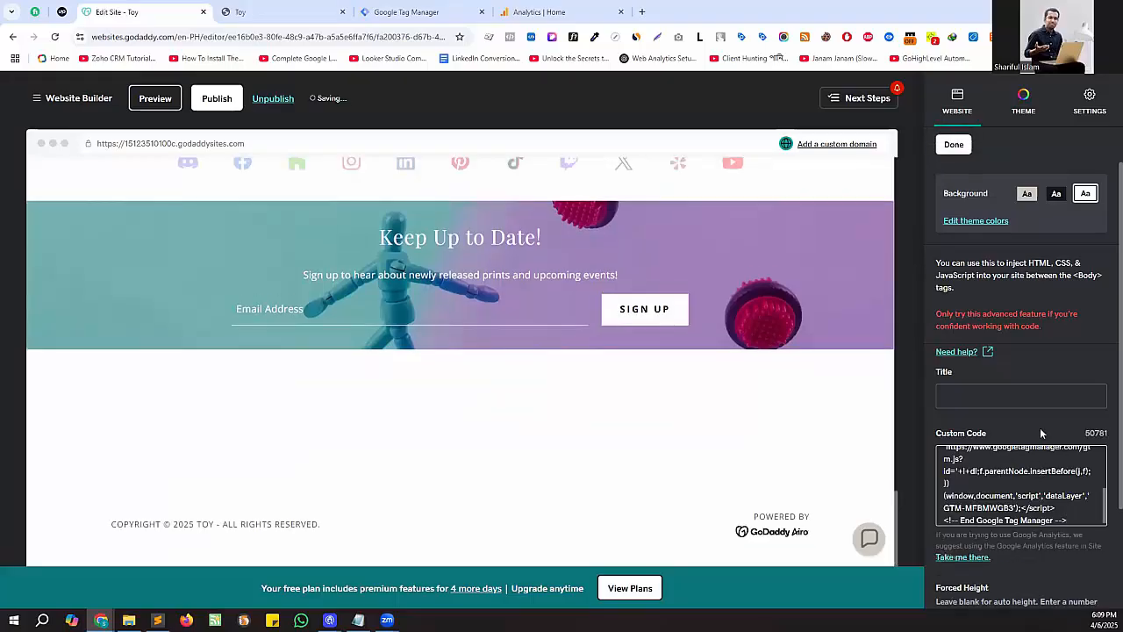
scroll(1005, 422, "down", 2)
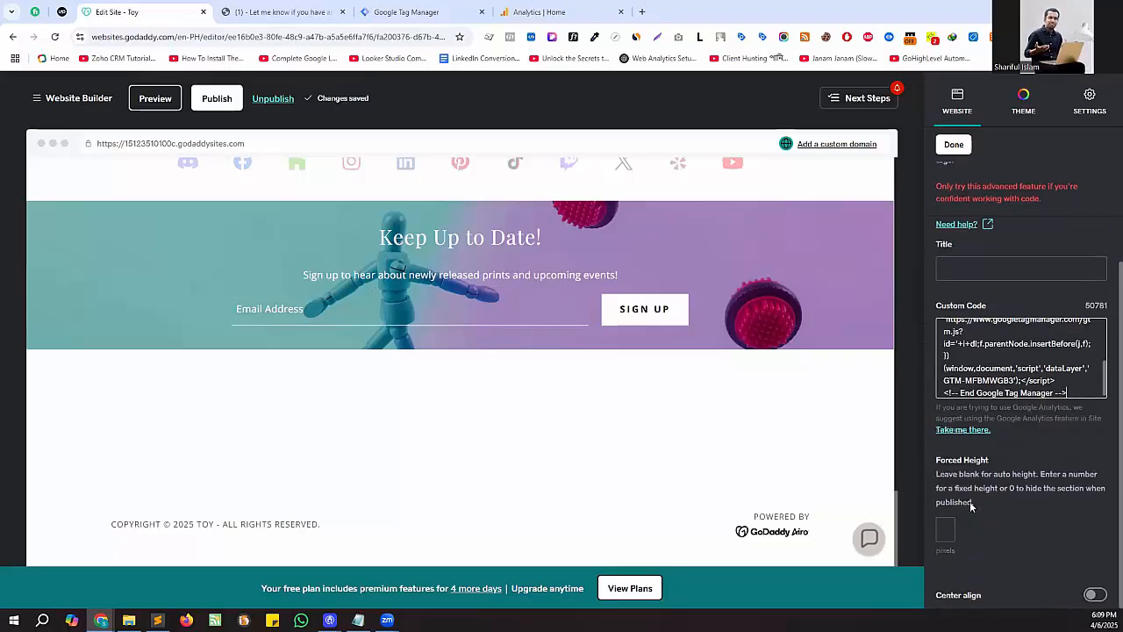
- Finish editing the HTML section, publish the site and open the live page in place of its old tab
left_click(946, 145)
left_click(206, 99)
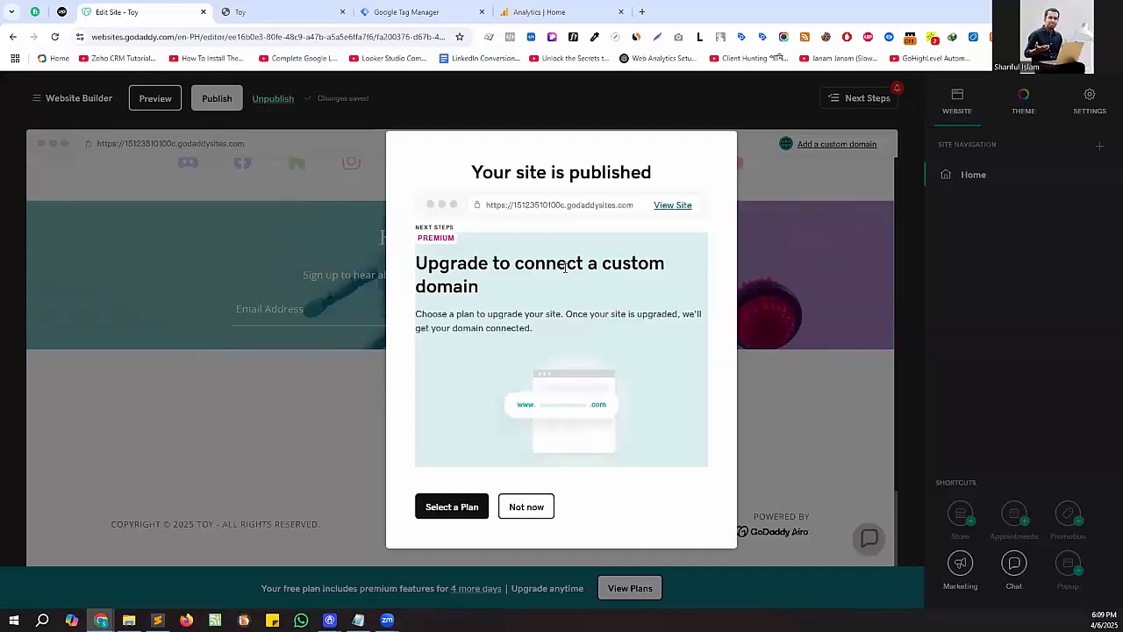
left_click(669, 206)
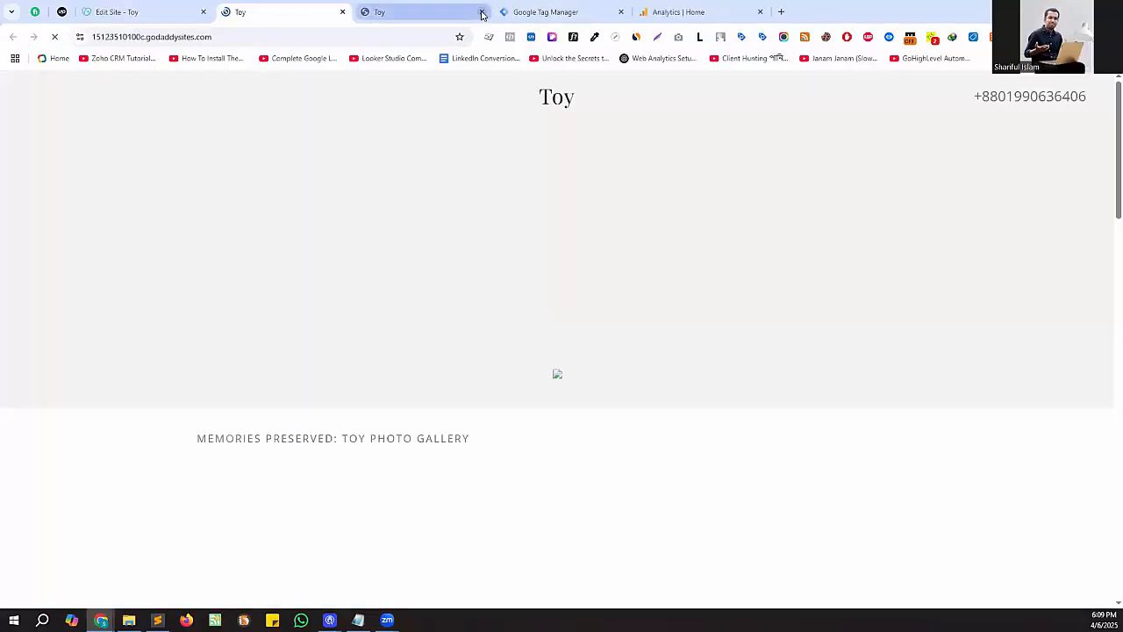
left_click(481, 11)
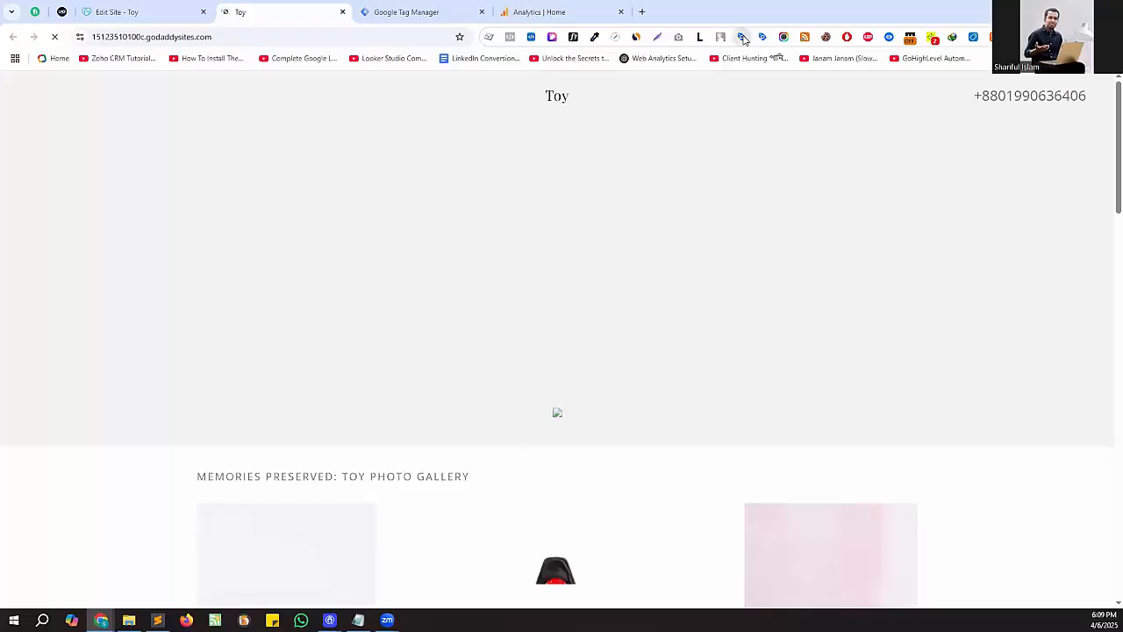
- Check the live Toy page for installed tags with Tag Assistant Companion
left_click(742, 37)
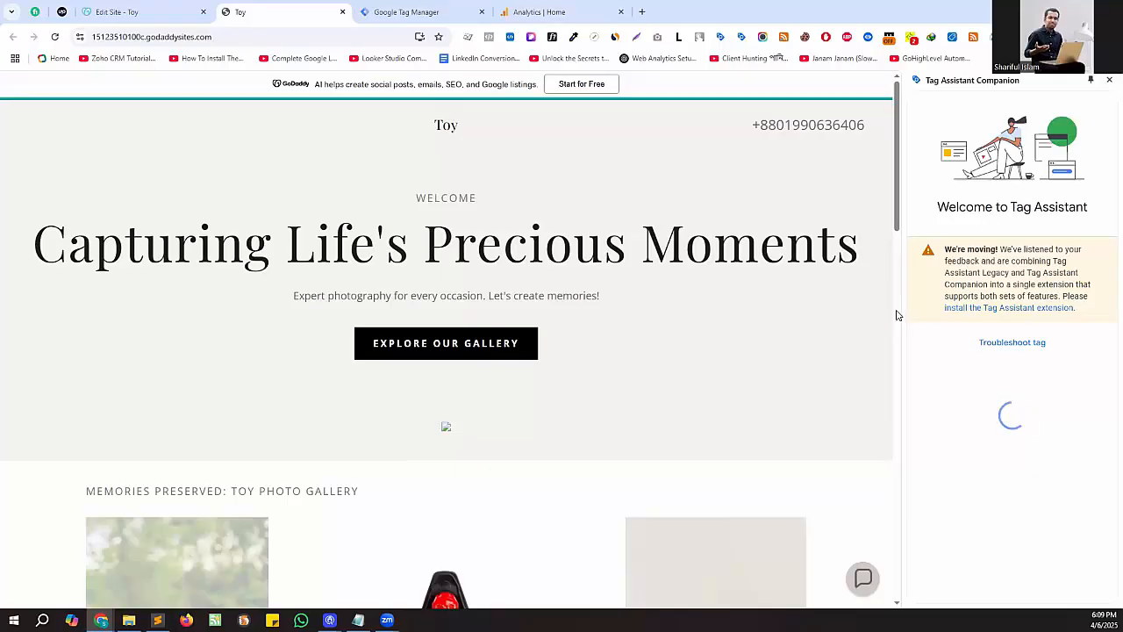
scroll(897, 314, "down", 3)
scroll(897, 314, "up", 3)
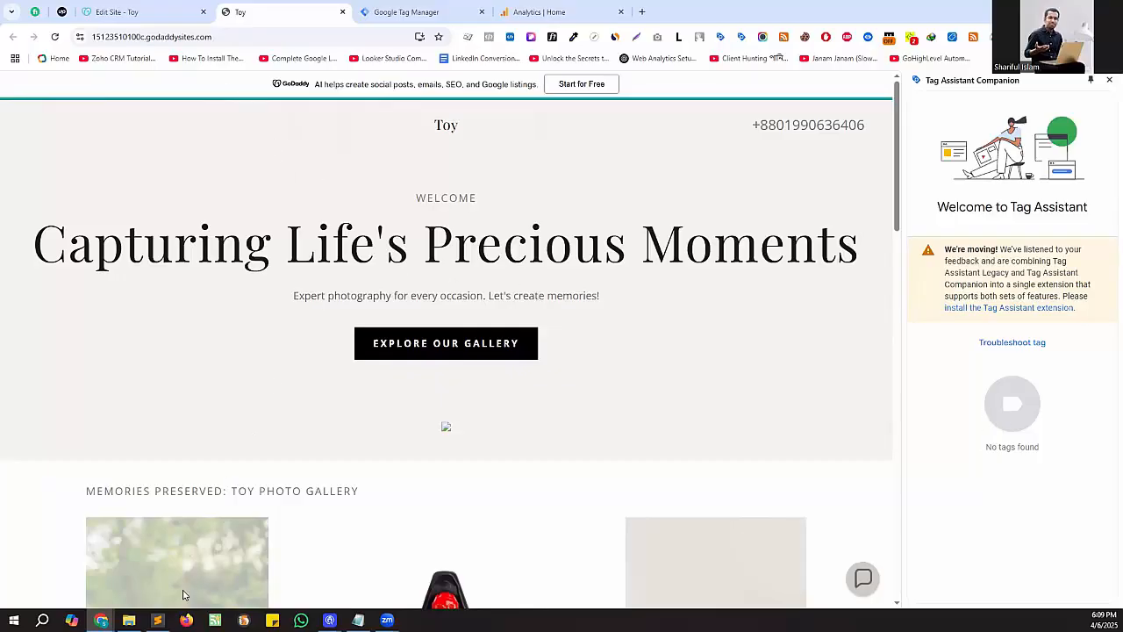
- Switch to Sublime Text, review the GTM injection script and select its XXX-XXXXX container ID placeholder
mouse_move(157, 620)
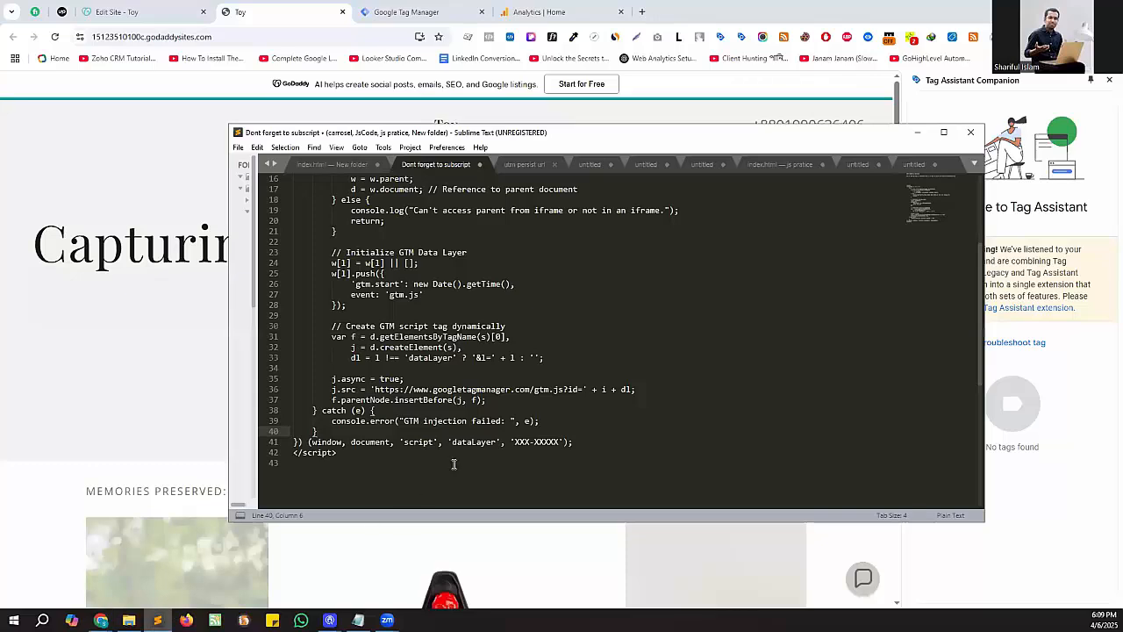
scroll(454, 465, "up", 5)
scroll(507, 354, "down", 5)
scroll(384, 462, "up", 1)
scroll(456, 439, "down", 2)
left_click_drag(511, 409, 555, 405)
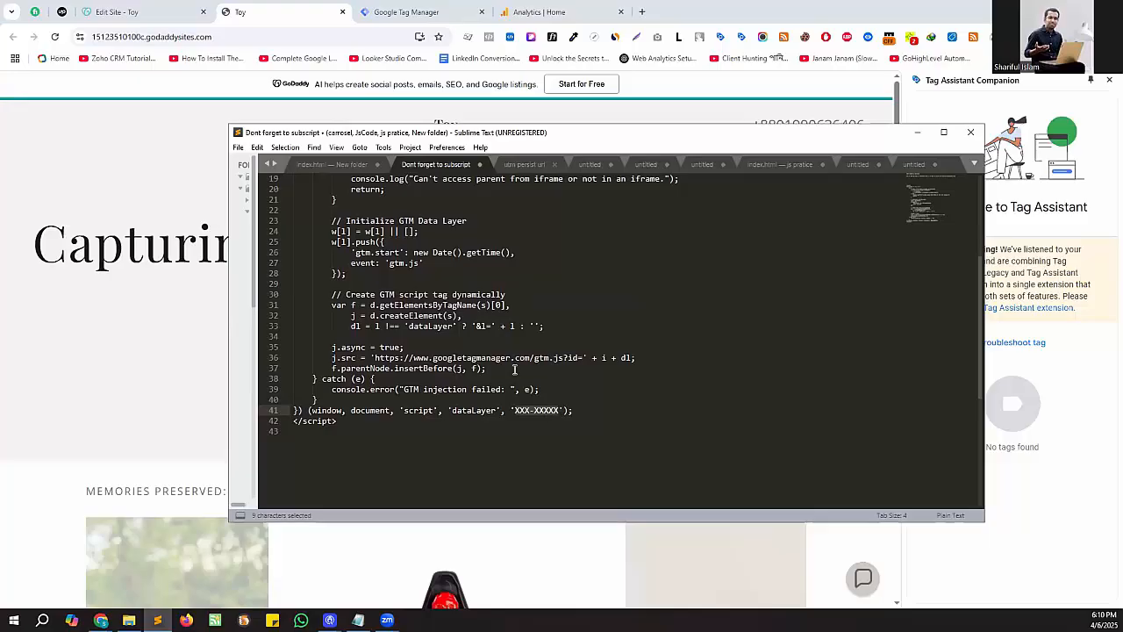
- Copy the container ID GTM-MFBMWGB3 from the head snippet in Tag Manager's installation instructions
left_click(391, 11)
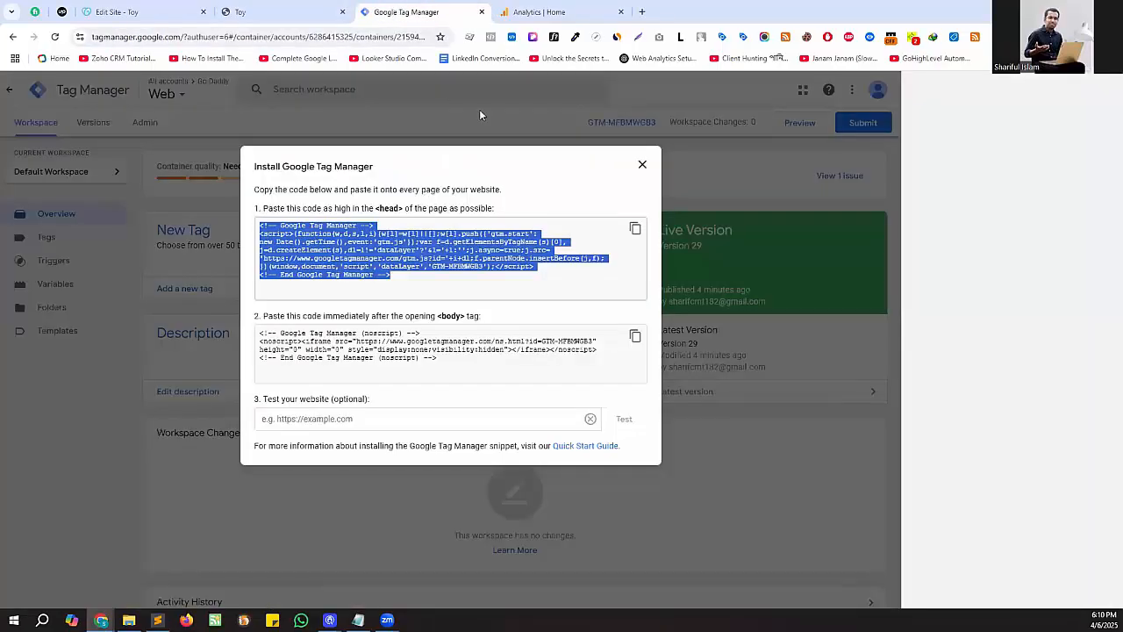
left_click(632, 238)
left_click(752, 165)
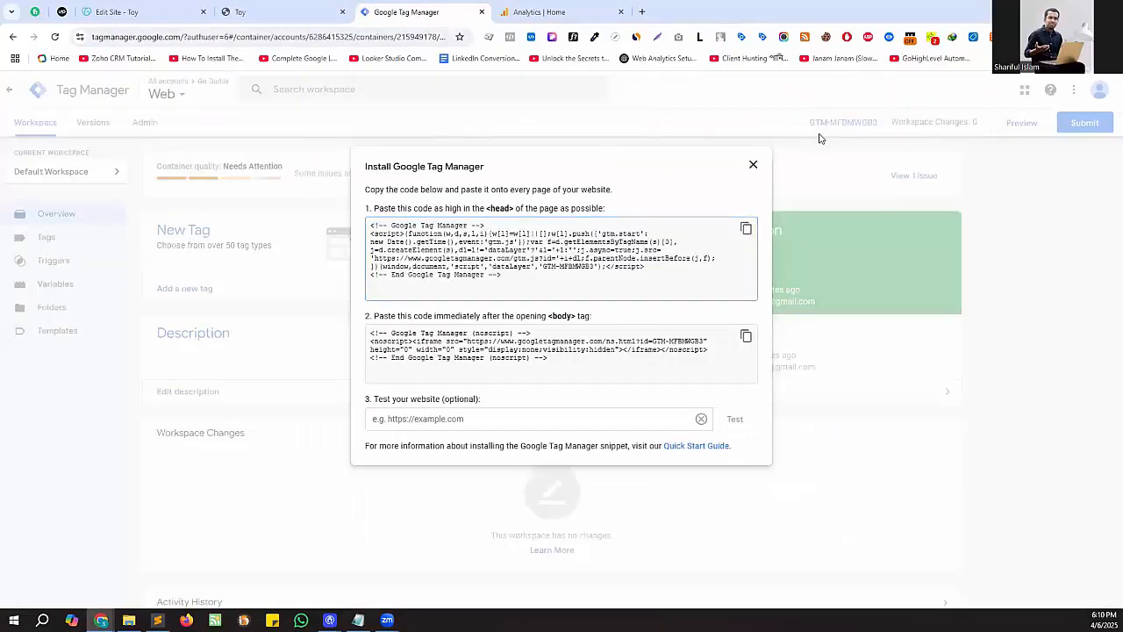
left_click(828, 122)
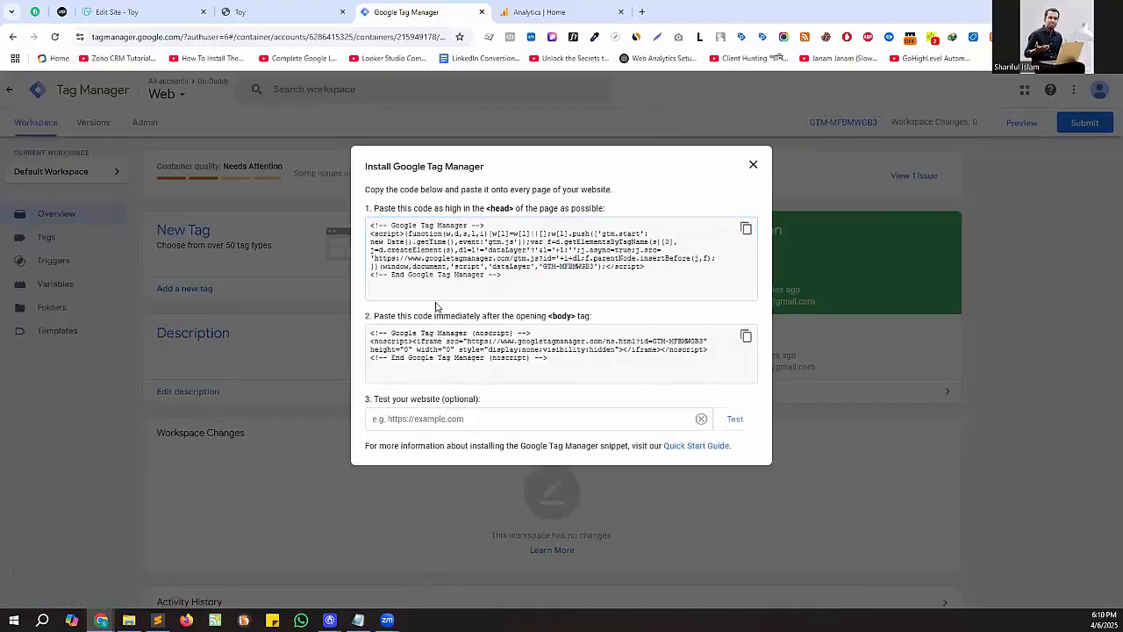
left_click_drag(541, 266, 577, 270)
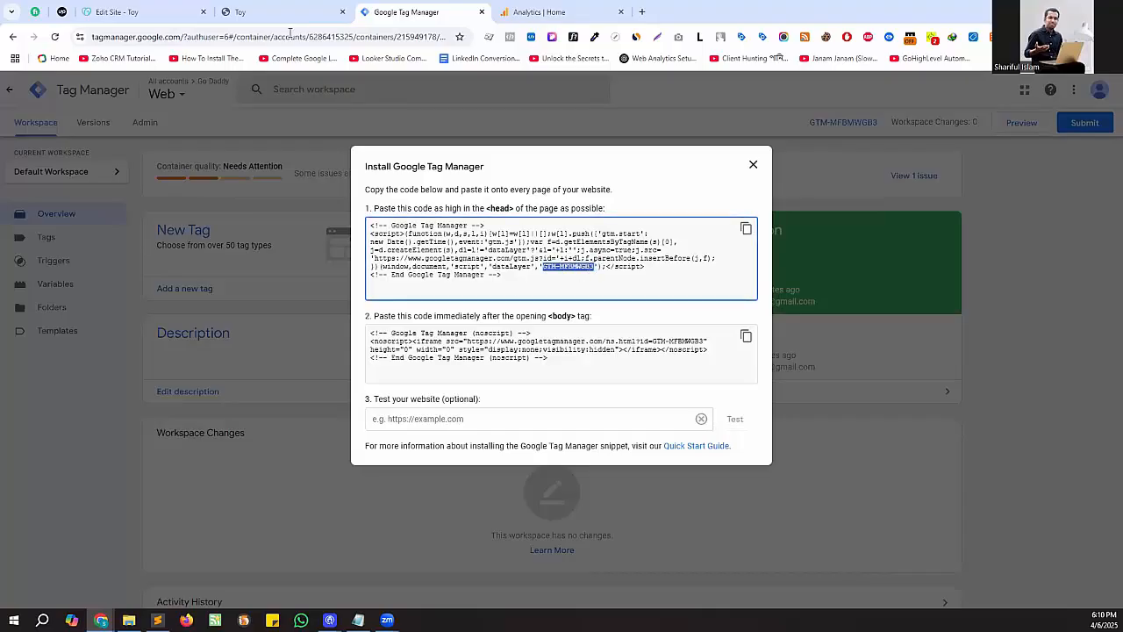
- Dismiss the GoDaddy published-site dialog and, in Sublime Text, replace the script's XXX-XXXXX placeholder with GTM-MFBMWGB3
left_click(156, 10)
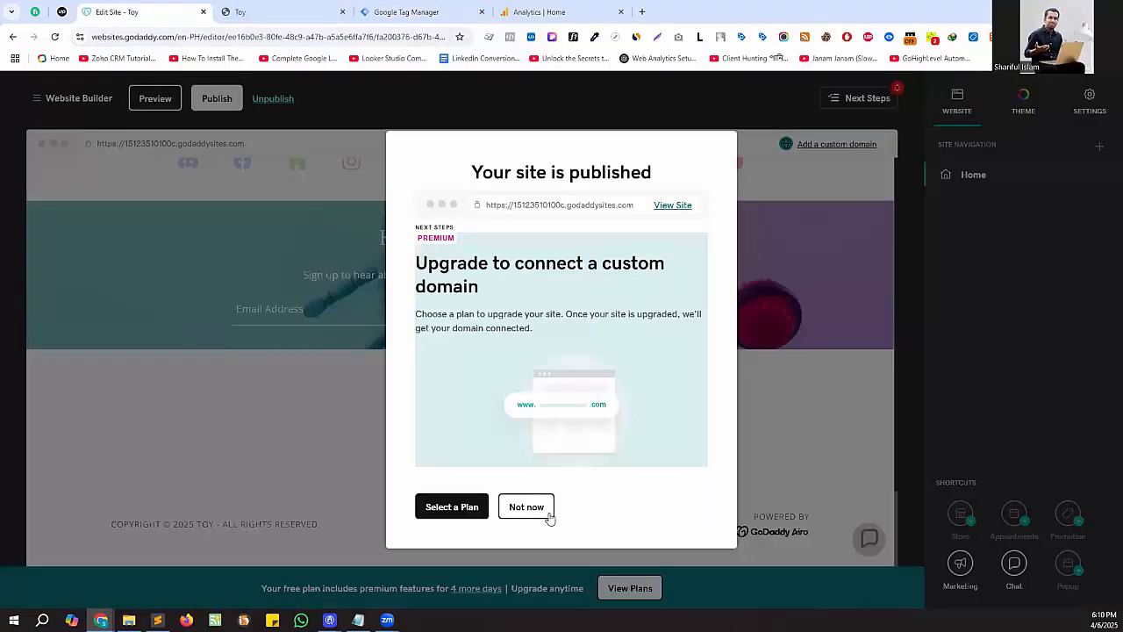
left_click(526, 507)
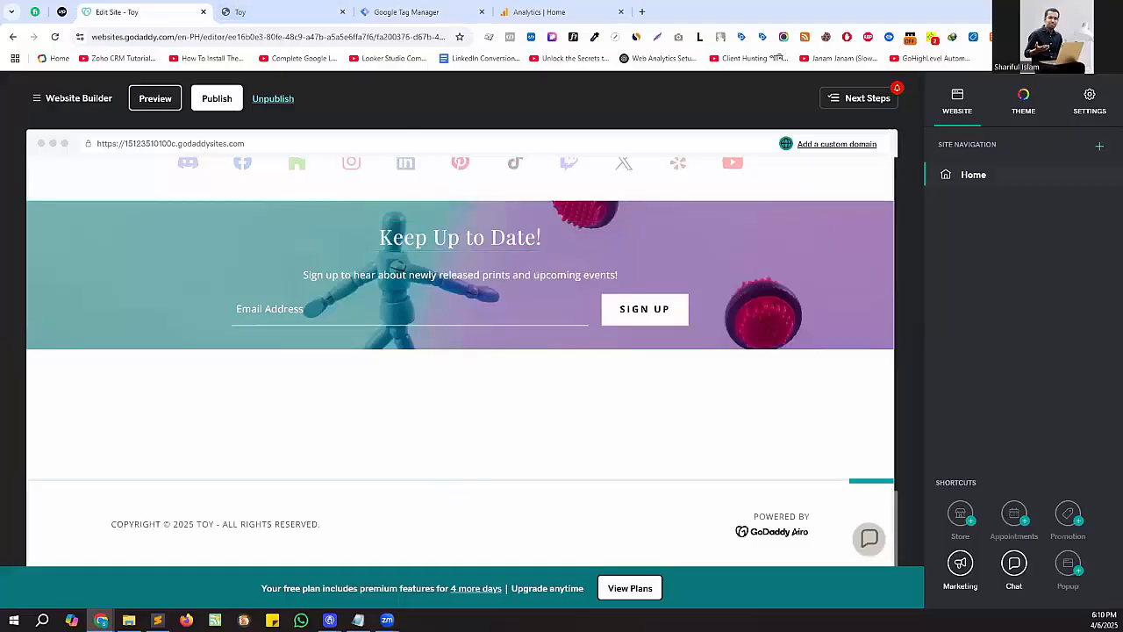
left_click(158, 620)
left_click(516, 412)
left_click_drag(516, 414, 557, 413)
key("ctrl+v")
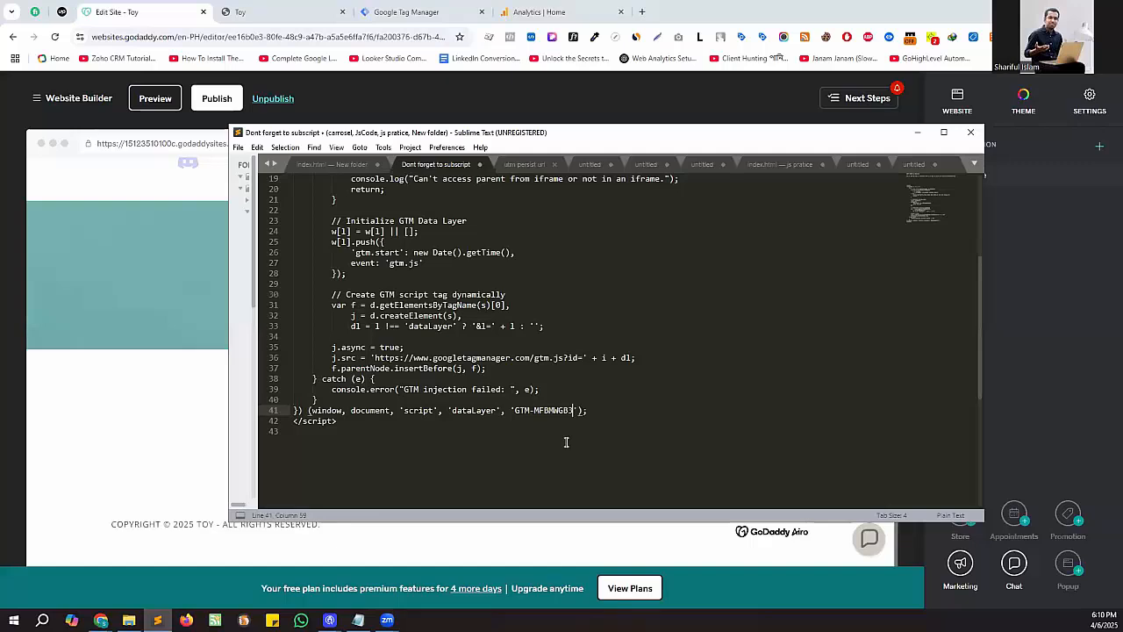
- Copy the complete GTM injection script from Sublime Text and replace the GoDaddy HTML section's custom code with it
left_click_drag(355, 421, 277, 220)
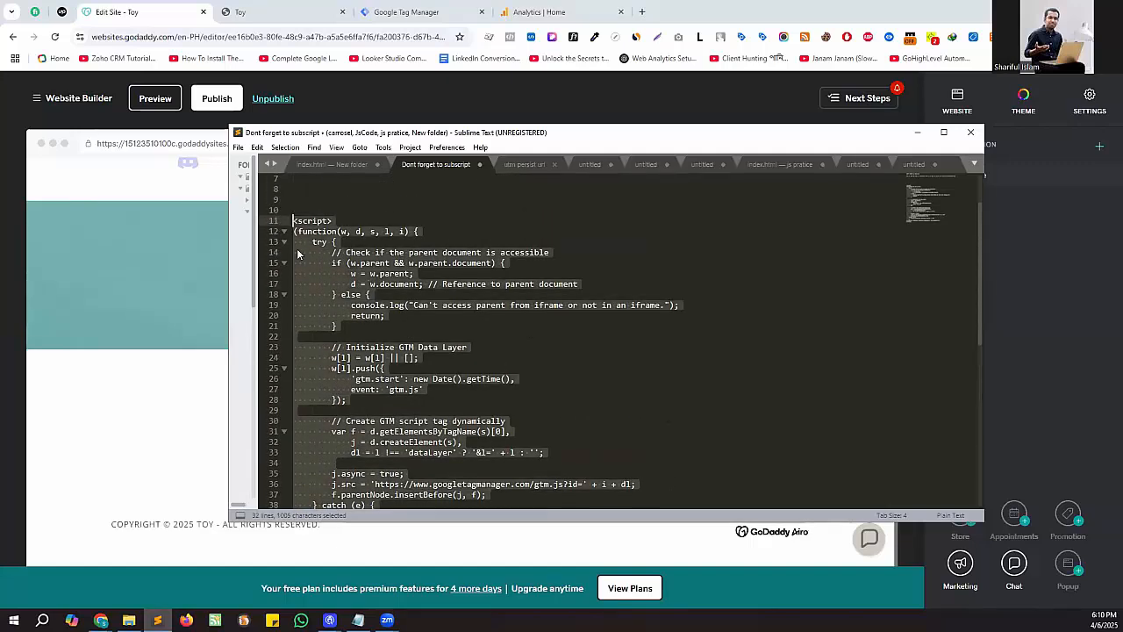
left_click(330, 87)
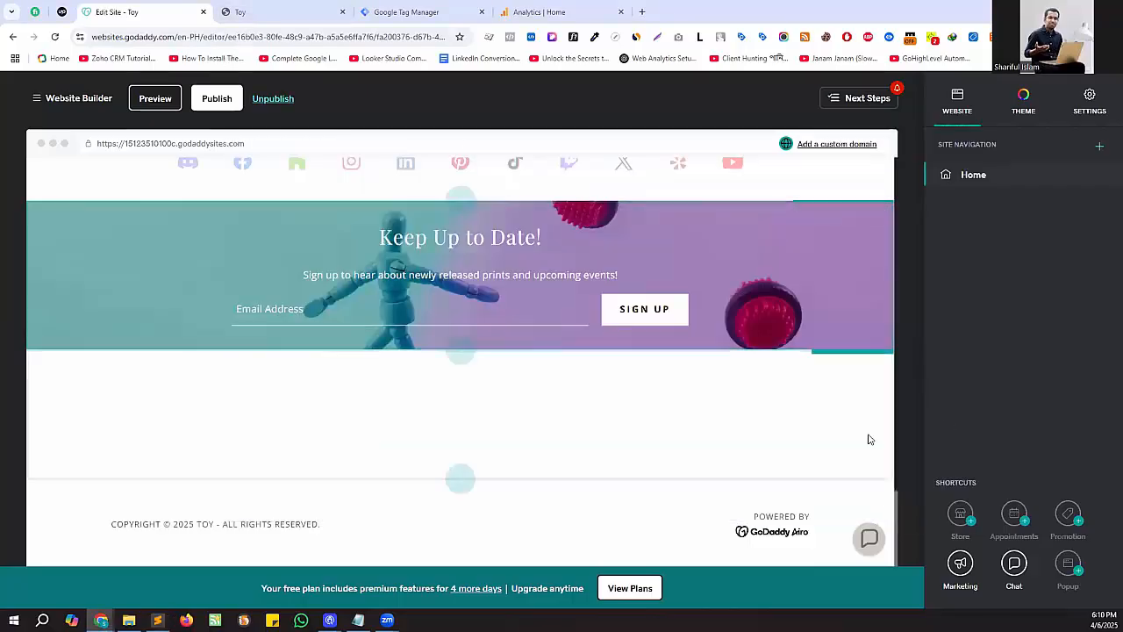
left_click(781, 395)
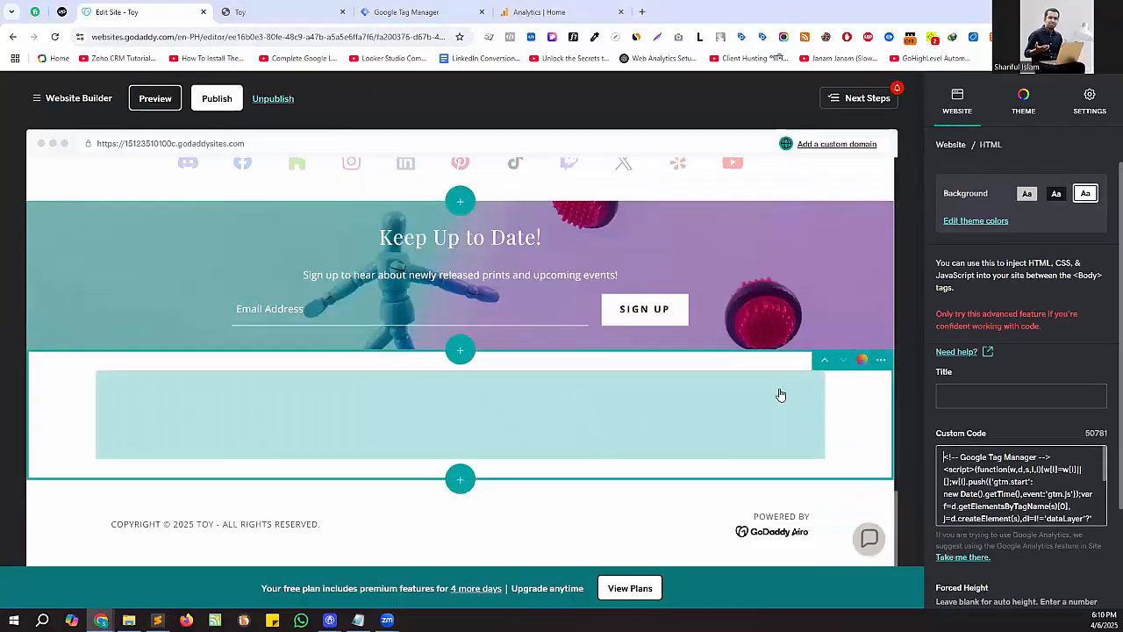
left_click(981, 463)
key("ctrl+a")
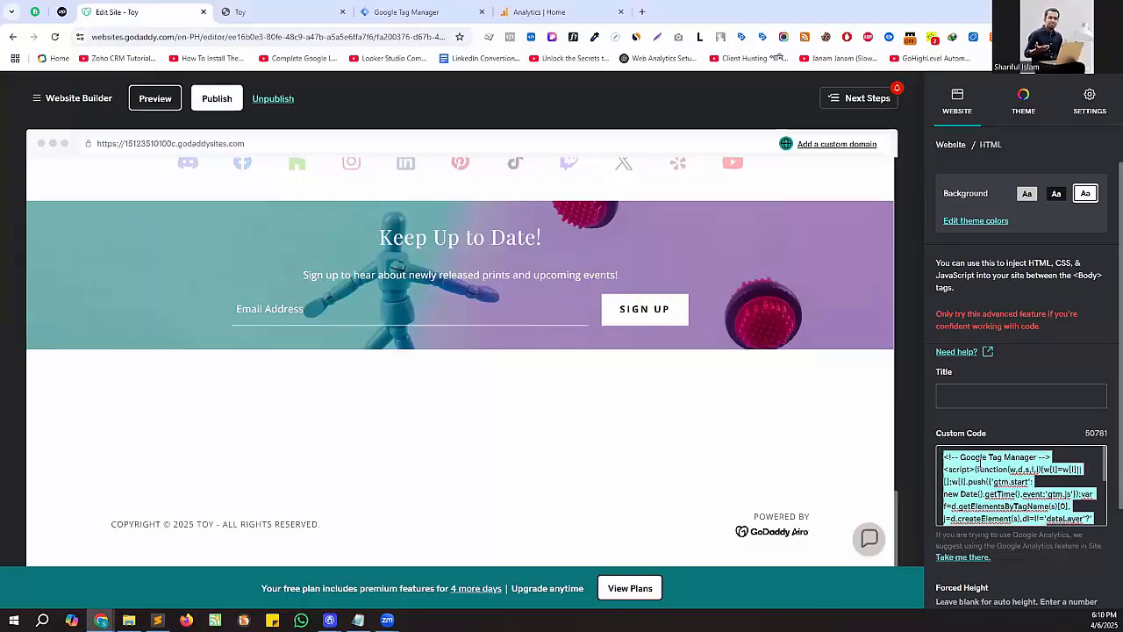
key("BackSpace")
key("ctrl+v")
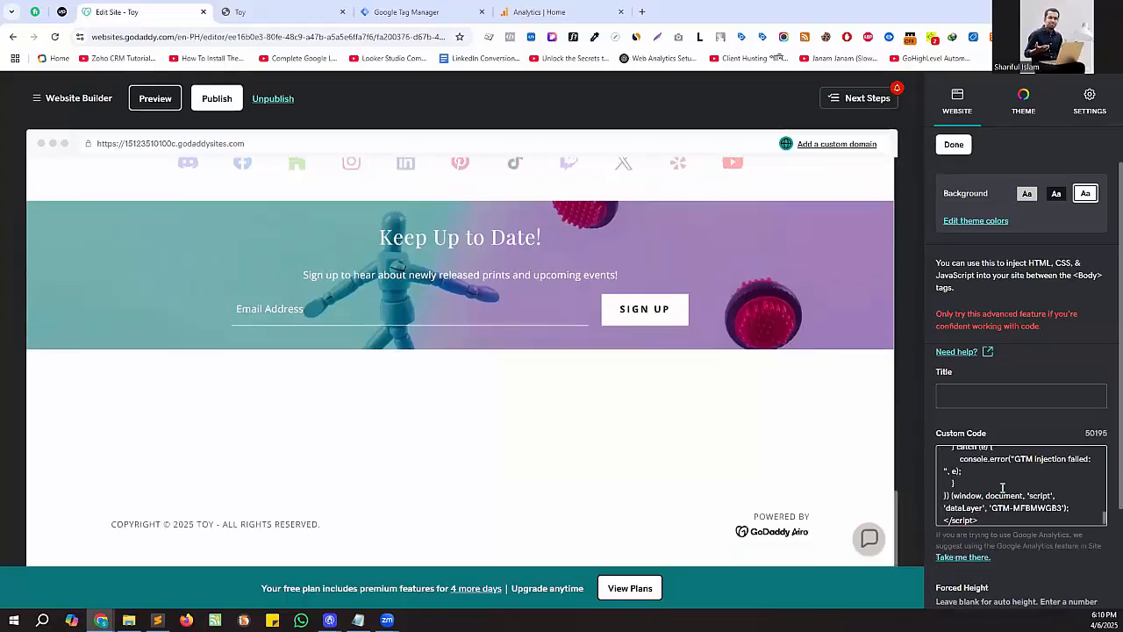
- Recheck the source script in Sublime Text, finish editing the HTML section and publish the GoDaddy site
left_click(157, 620)
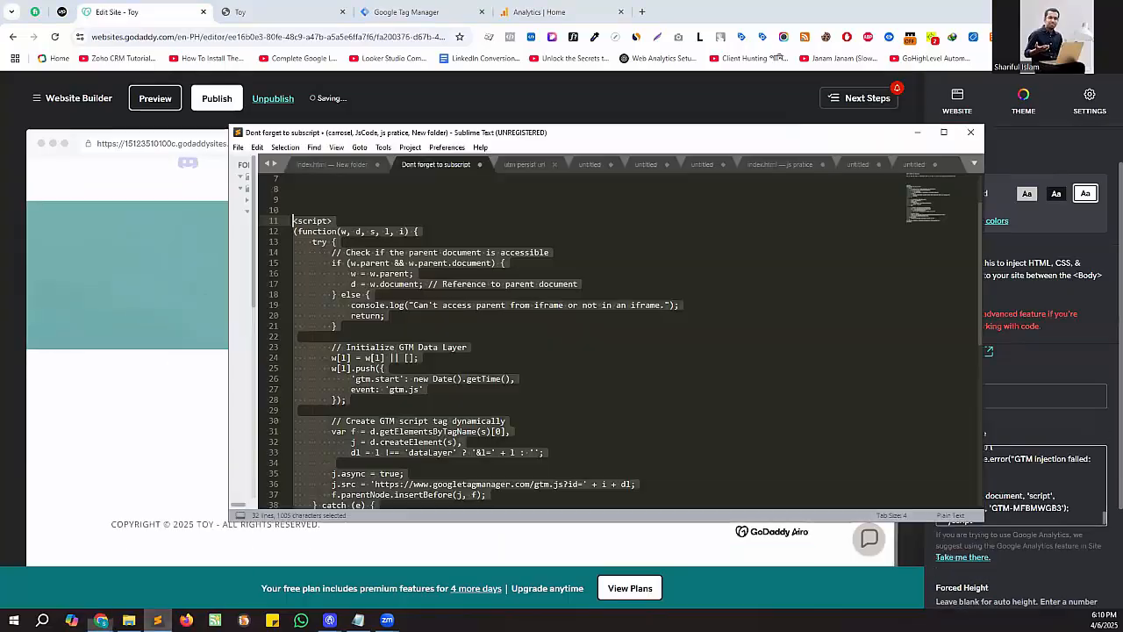
scroll(526, 351, "down", 3)
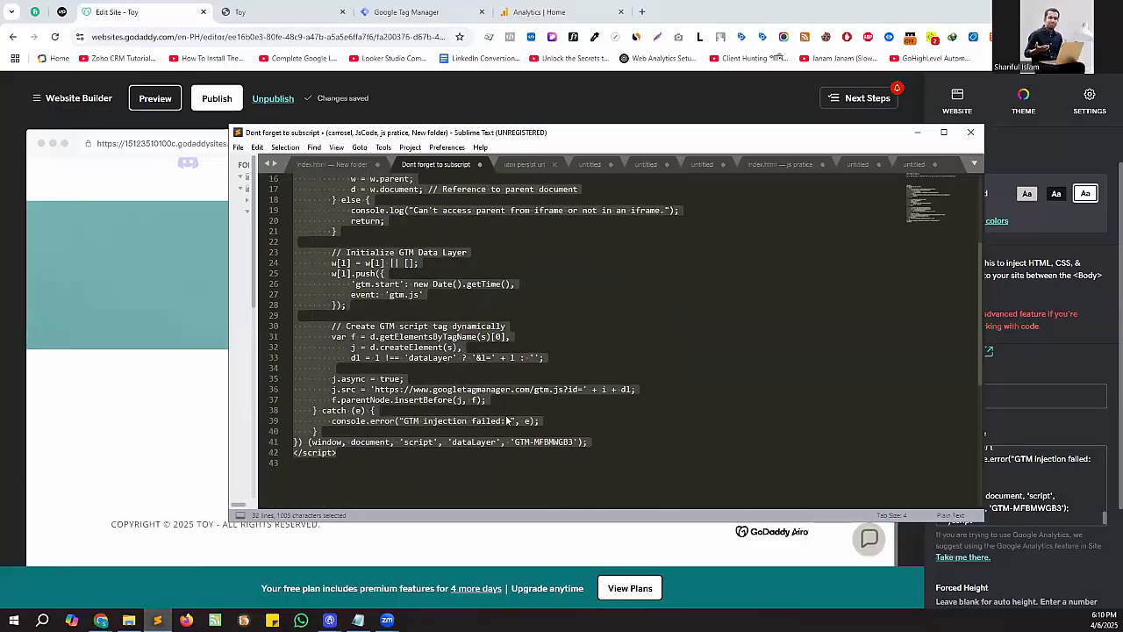
left_click(1073, 479)
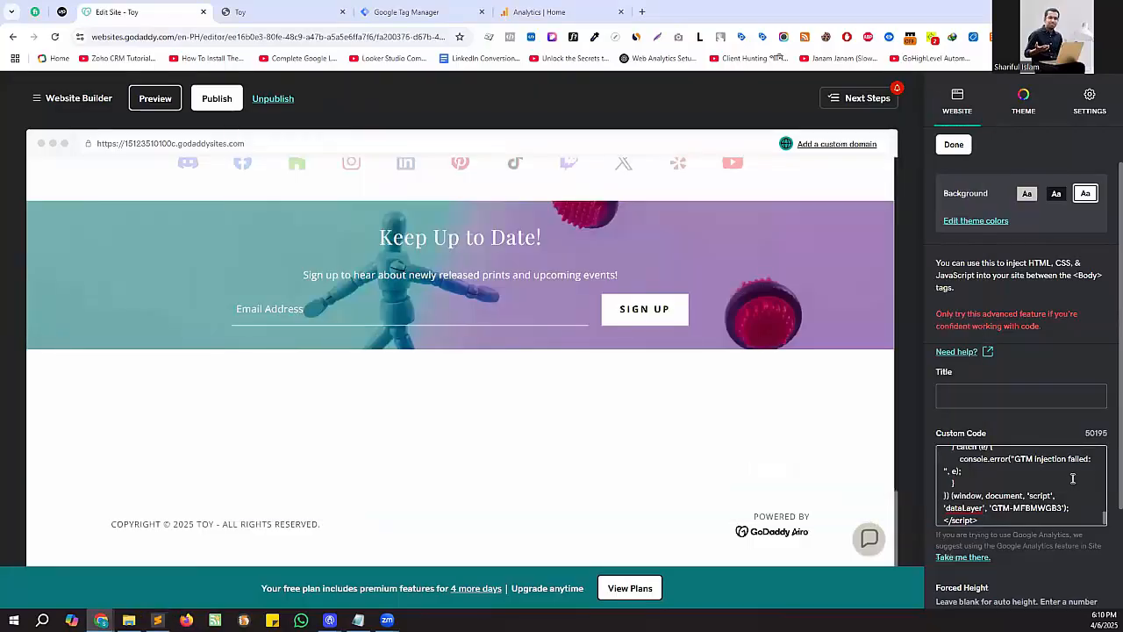
left_click(955, 146)
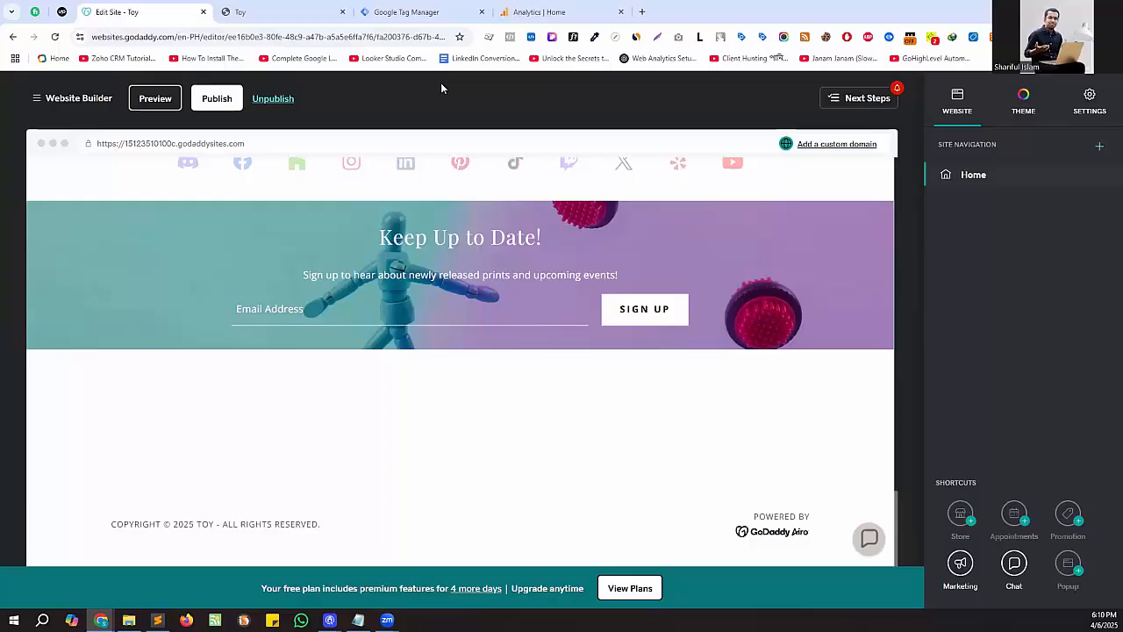
left_click(210, 98)
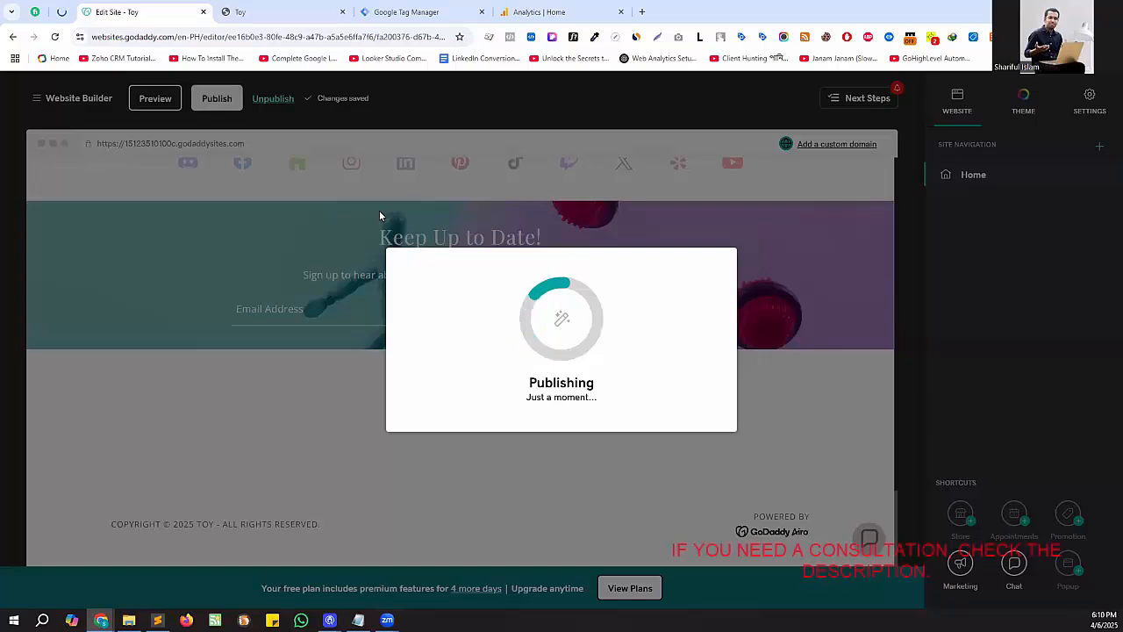
- Reopen the published Toy site in place of its old tab and check it for tags with Tag Assistant Companion
left_click(333, 12)
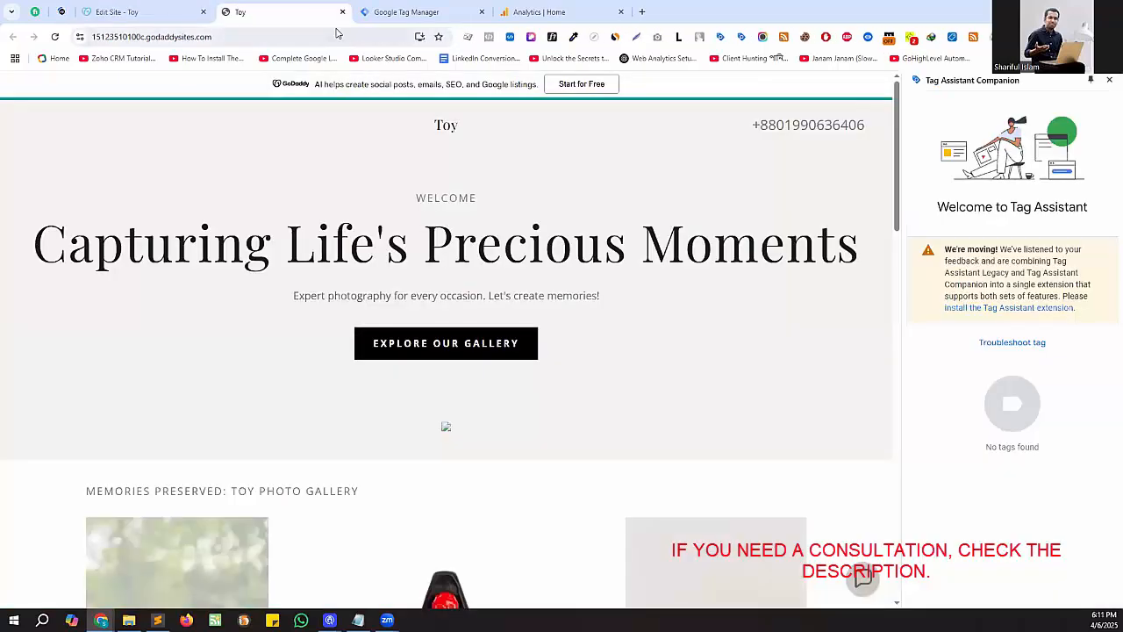
left_click(343, 12)
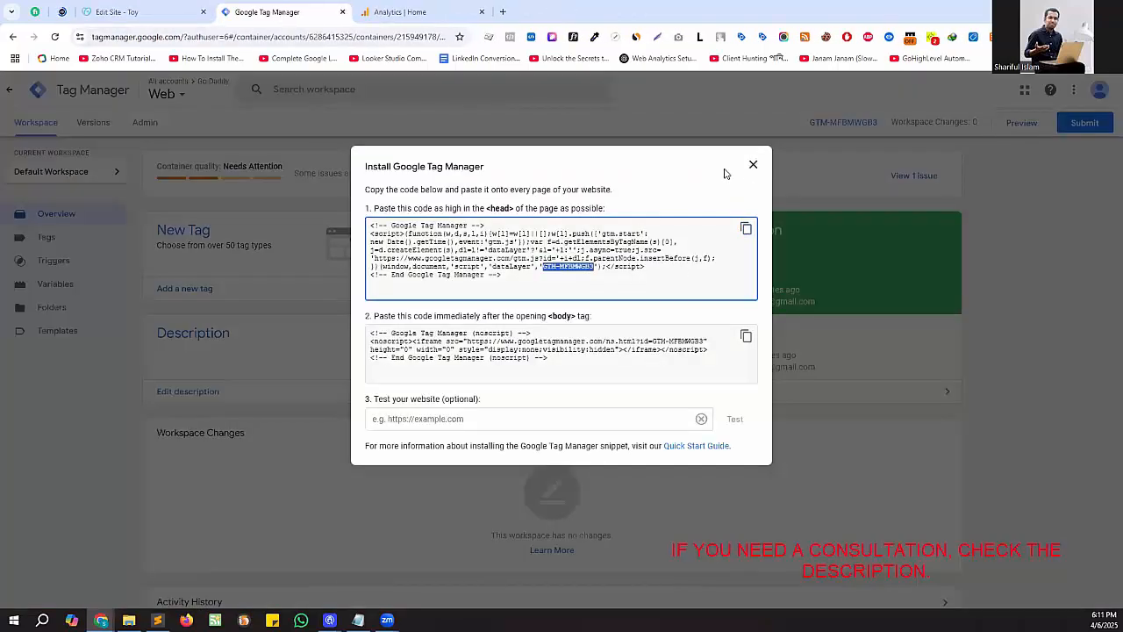
left_click(167, 12)
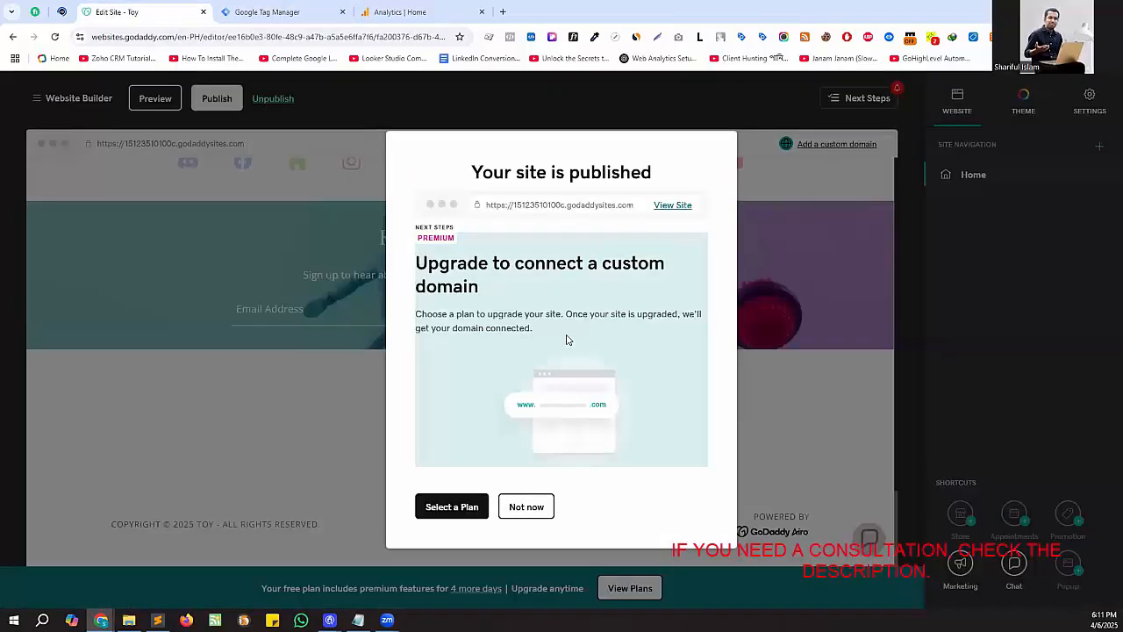
left_click(673, 205)
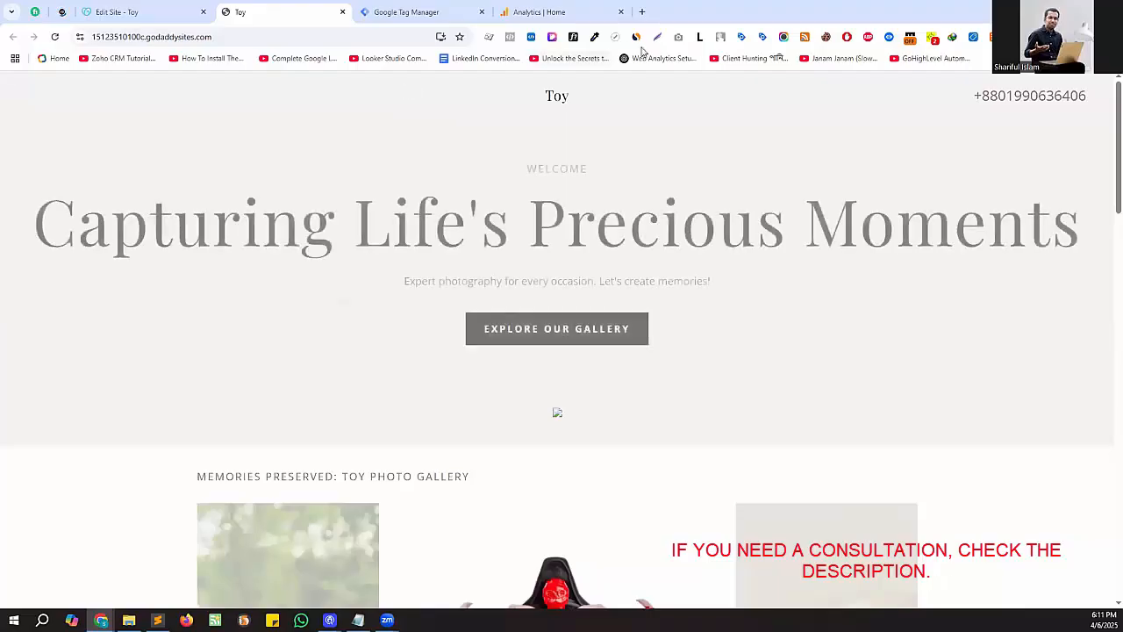
left_click(742, 36)
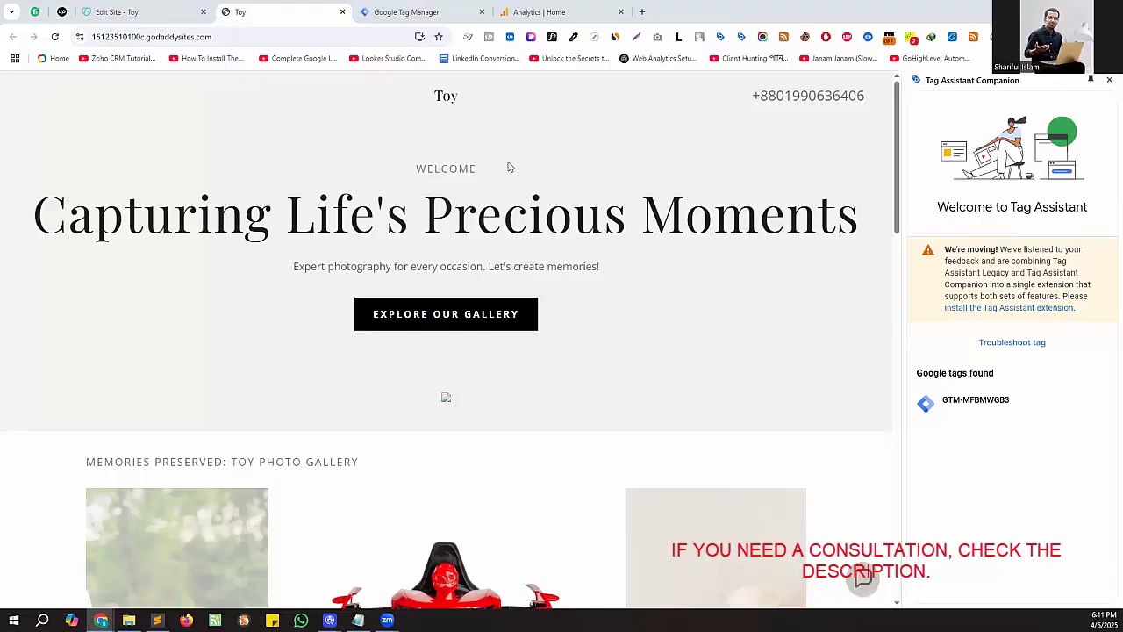
- Open the godday web data stream in Google Analytics and copy its measurement ID
left_click(539, 14)
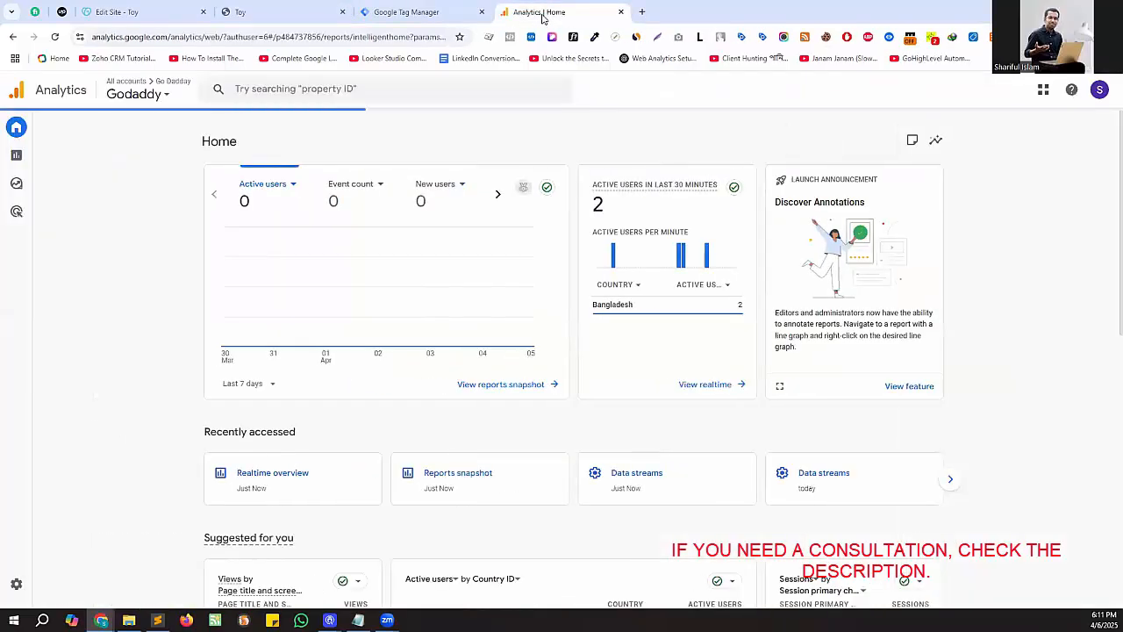
mouse_move(68, 559)
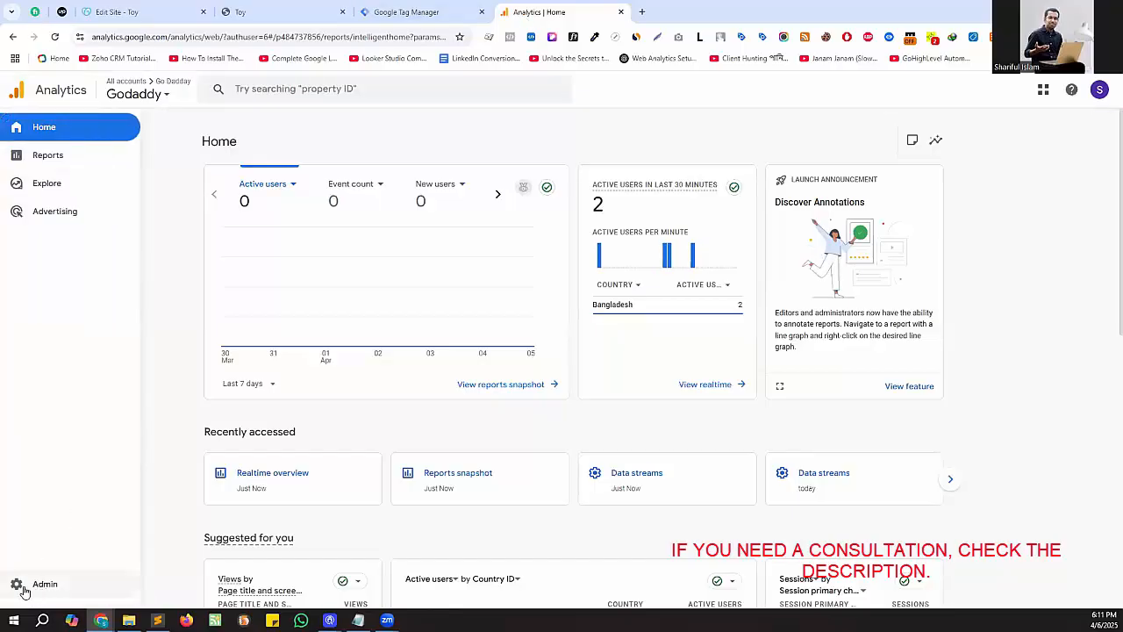
left_click(26, 590)
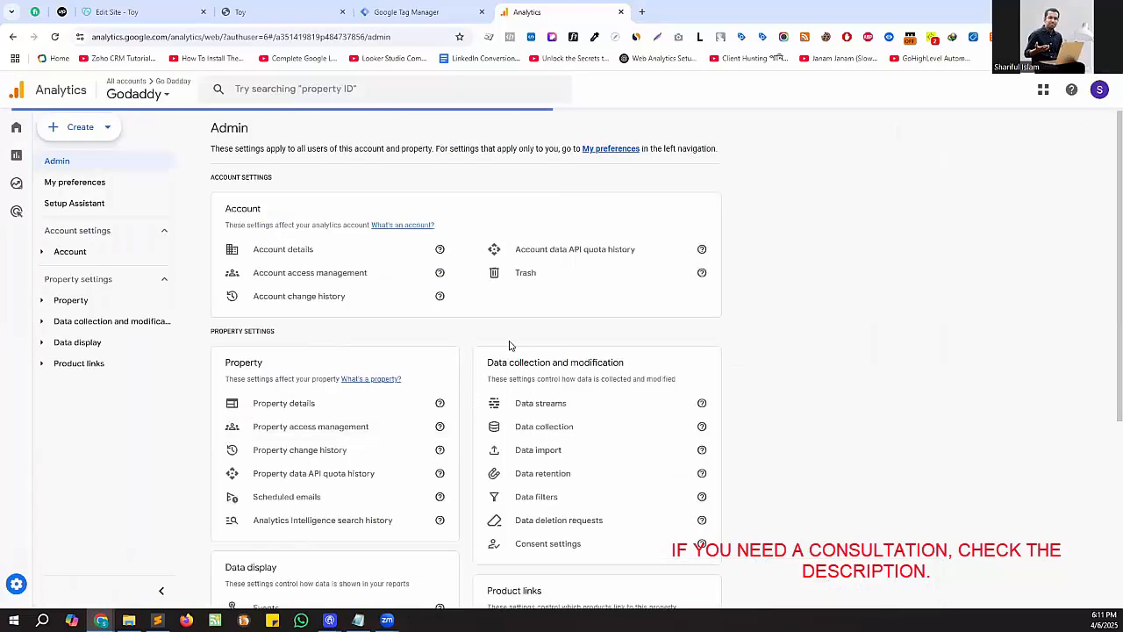
left_click(558, 413)
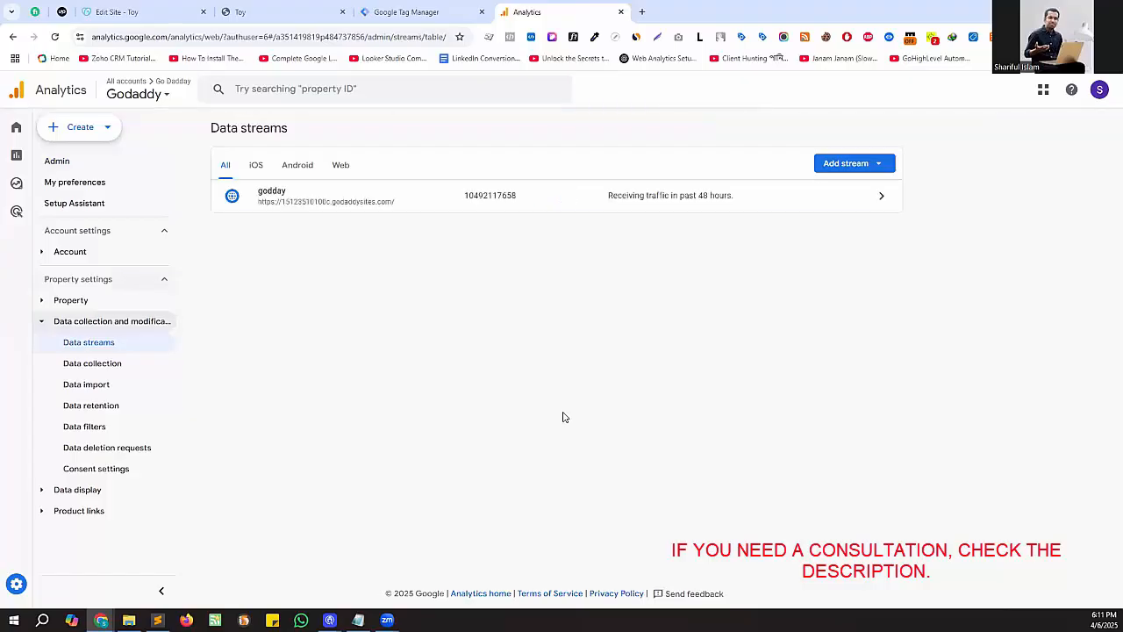
left_click(485, 194)
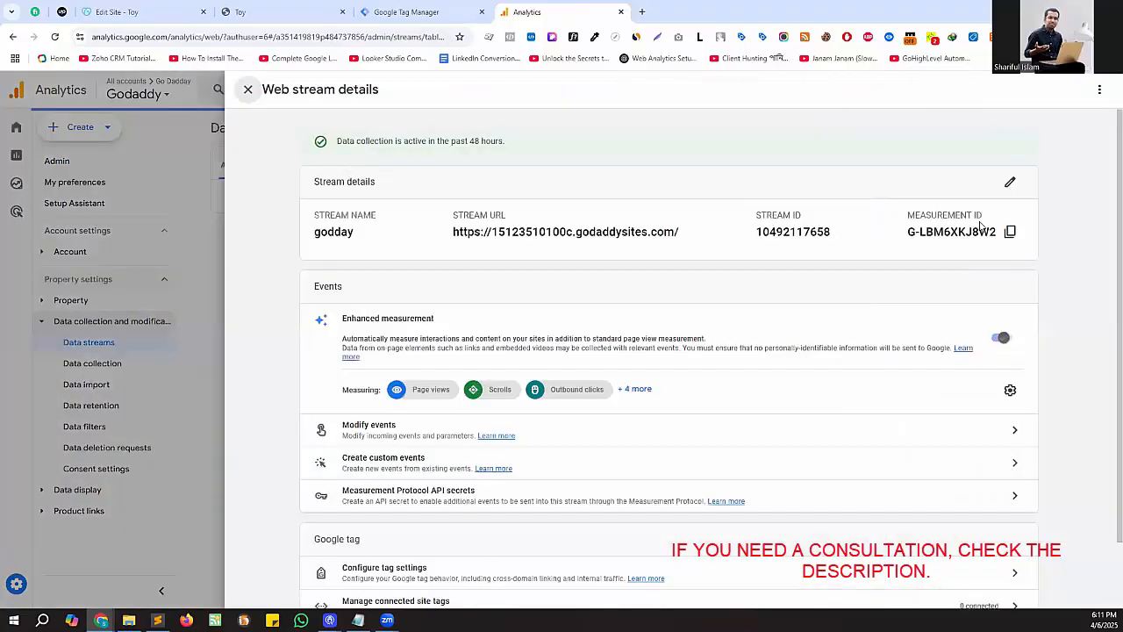
left_click(1010, 231)
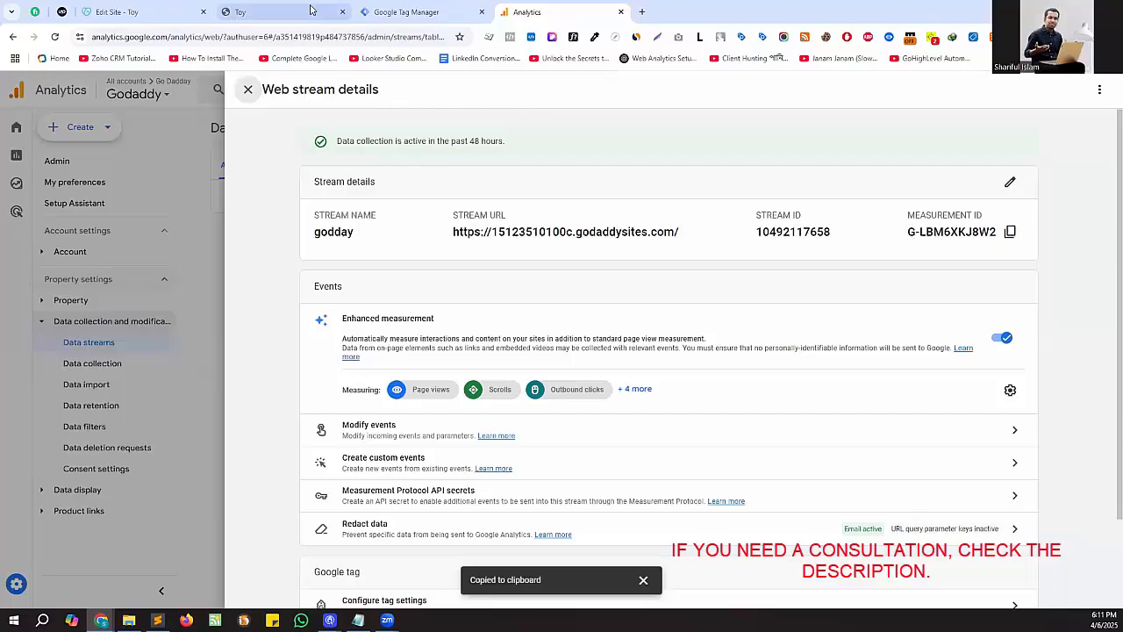
- Close Tag Manager's installation instructions and start a new tag with the Google Tag type from Google Analytics
left_click(404, 12)
left_click(274, 13)
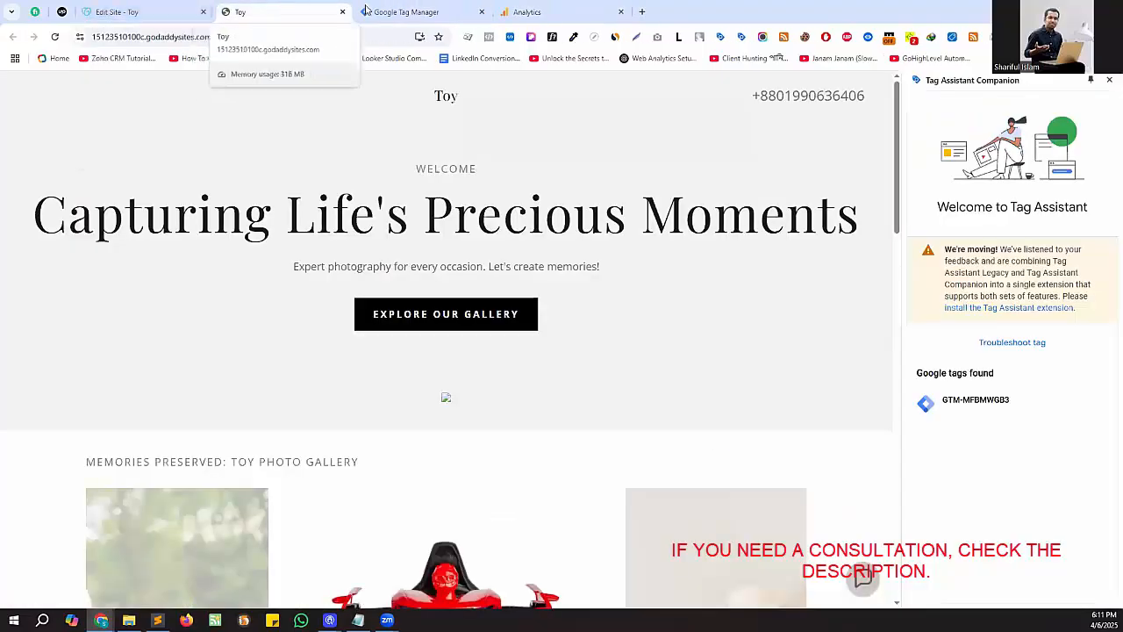
left_click(404, 13)
left_click(750, 168)
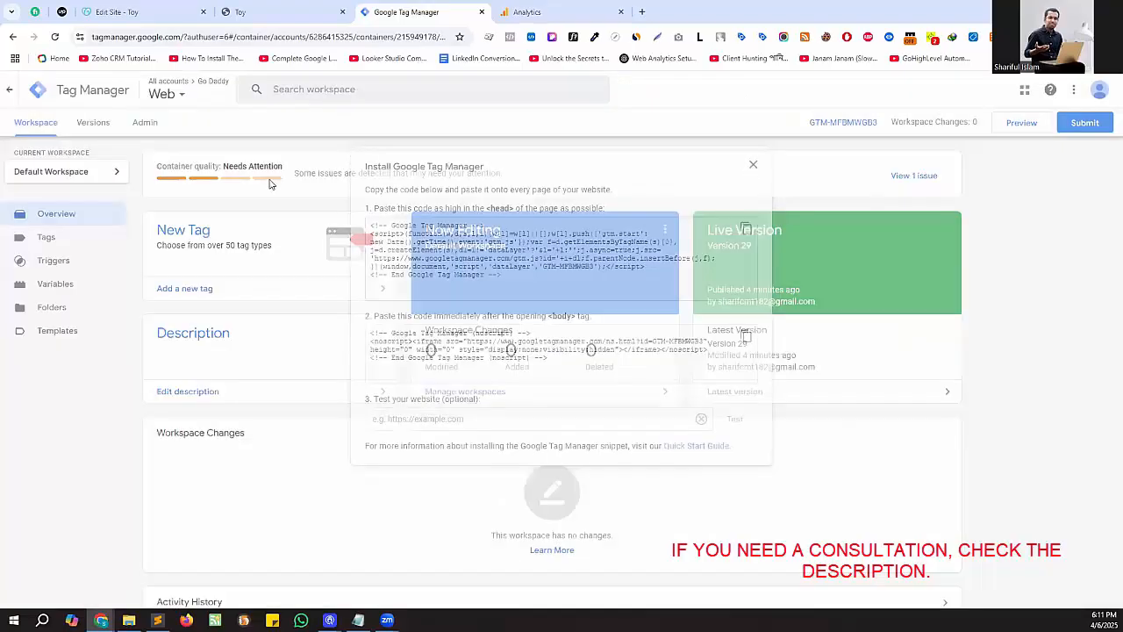
left_click(88, 240)
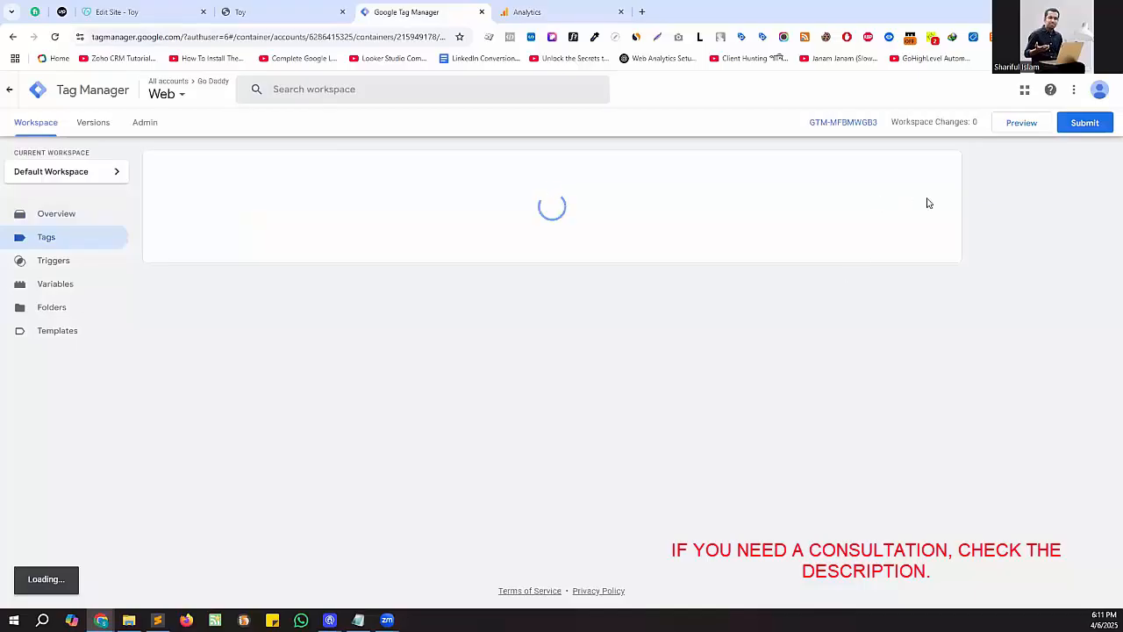
left_click(933, 171)
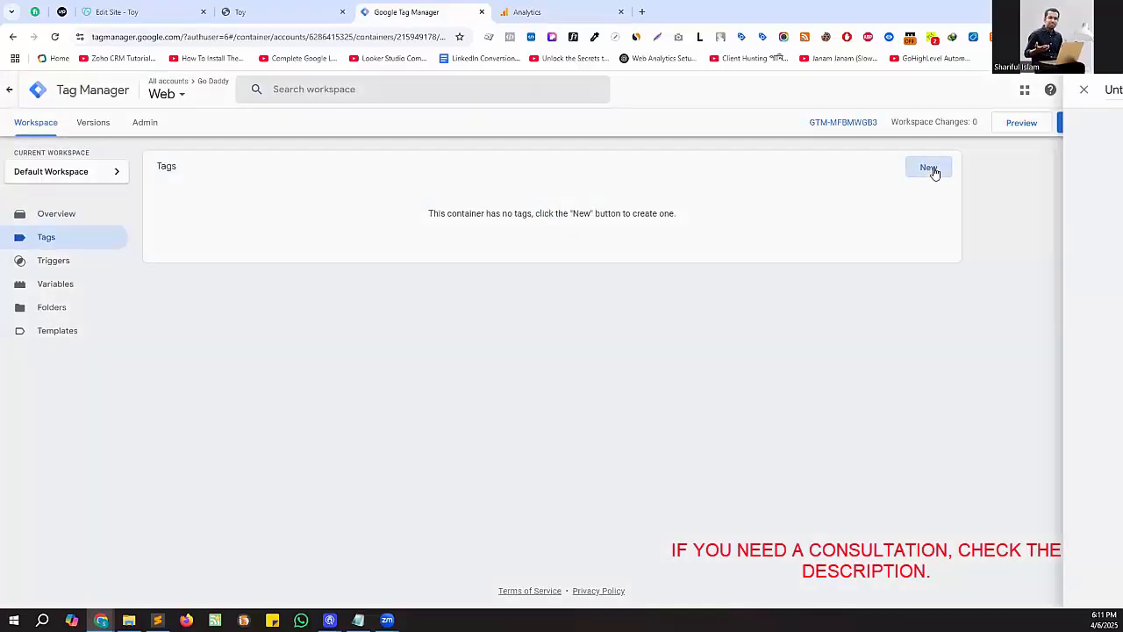
left_click(630, 187)
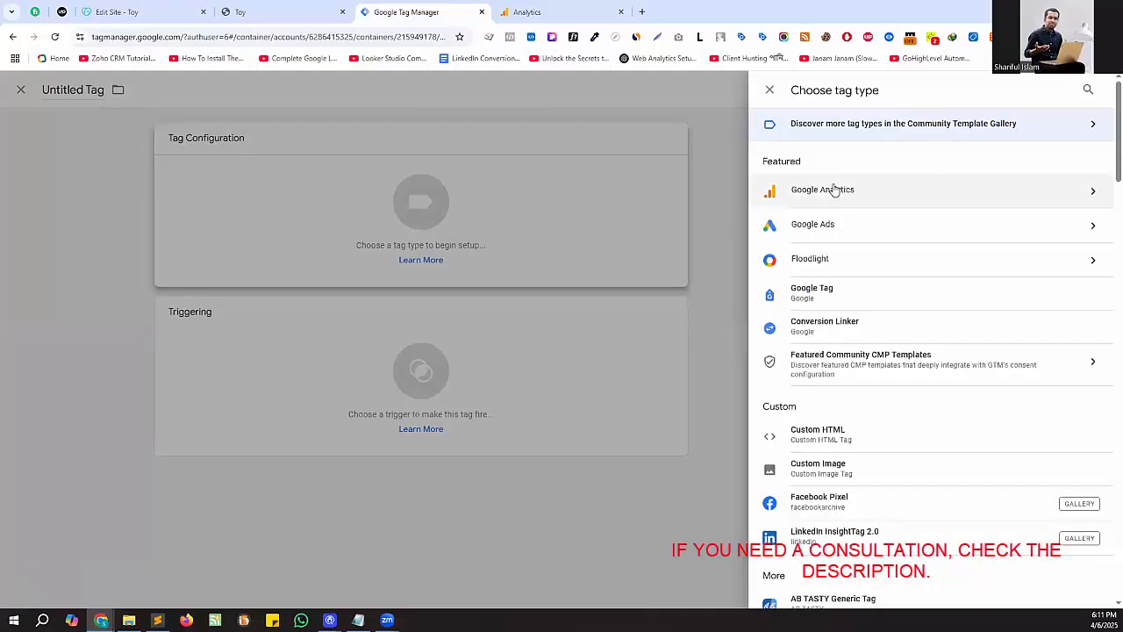
left_click(849, 191)
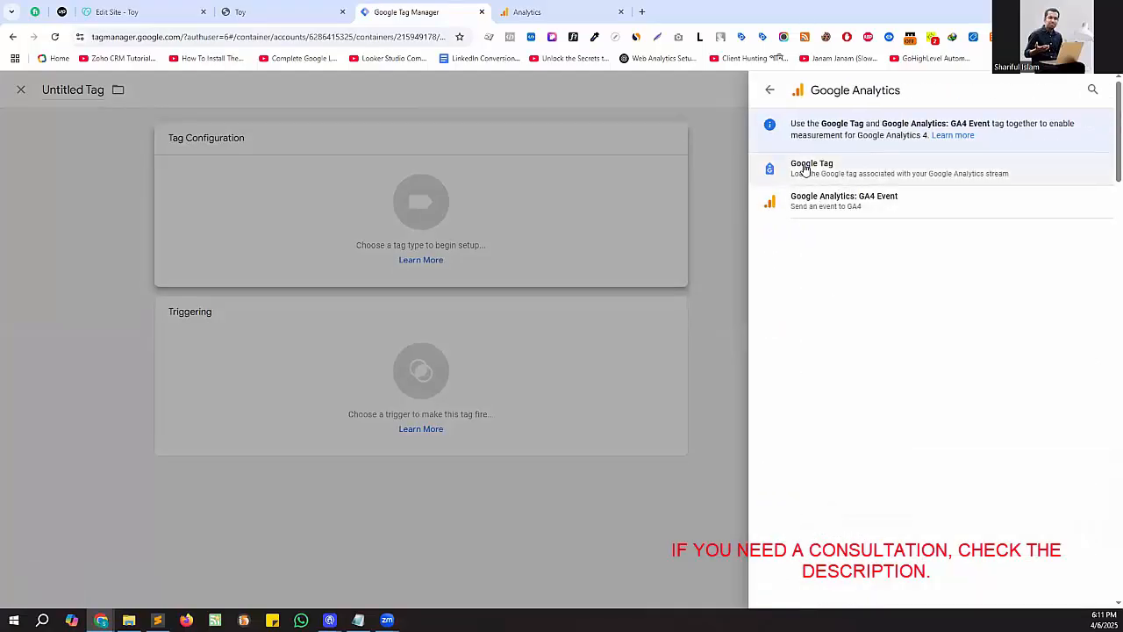
left_click(814, 175)
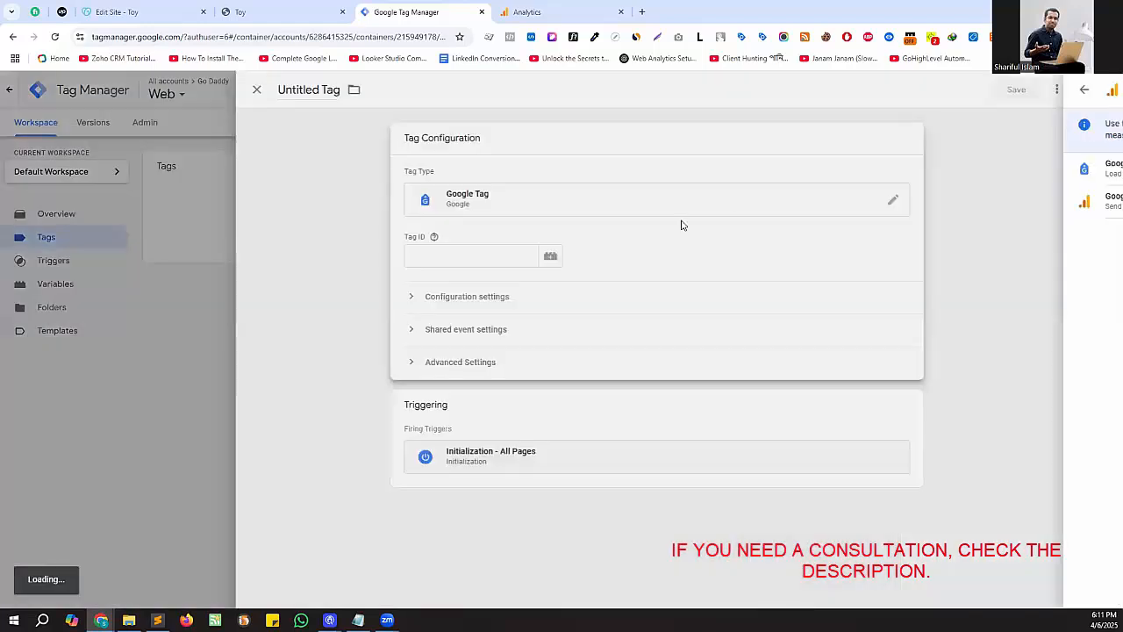
left_click(500, 256)
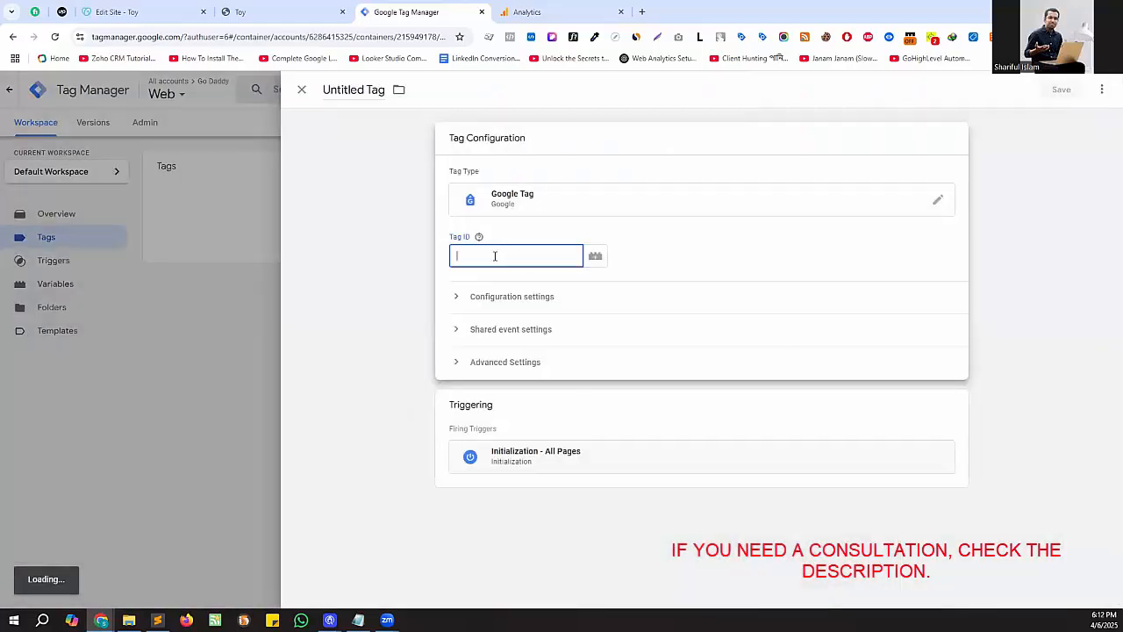
key("ctrl+v")
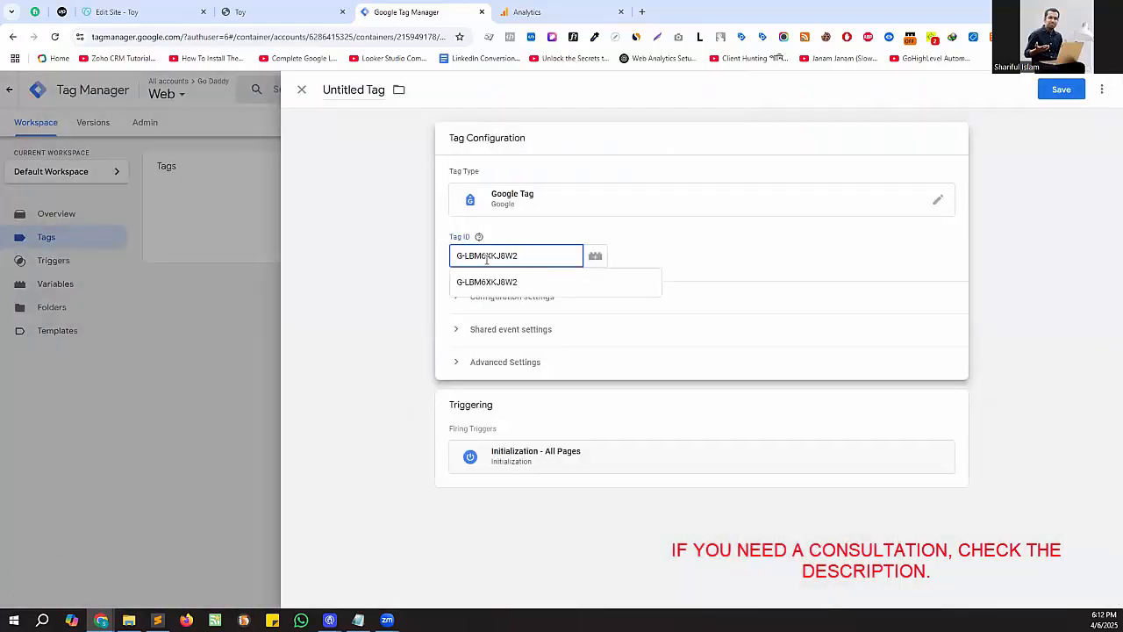
key("ctrl+z")
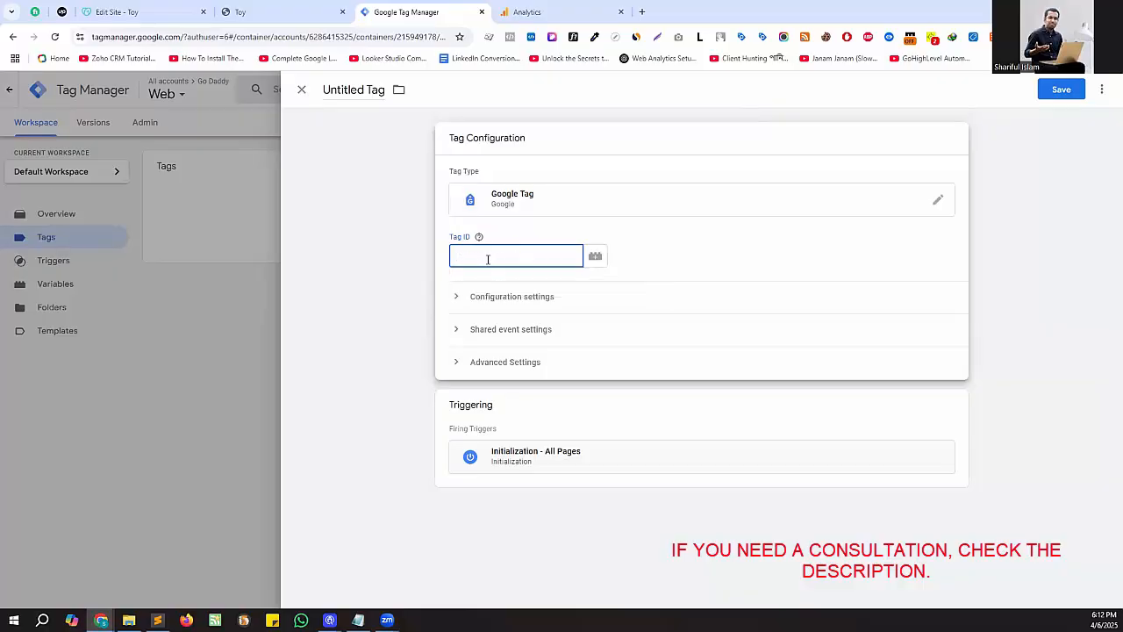
- Create a new Constant variable for the Tag ID, with the copied measurement ID G-LBM6XKJ8W2 as its value
left_click(596, 258)
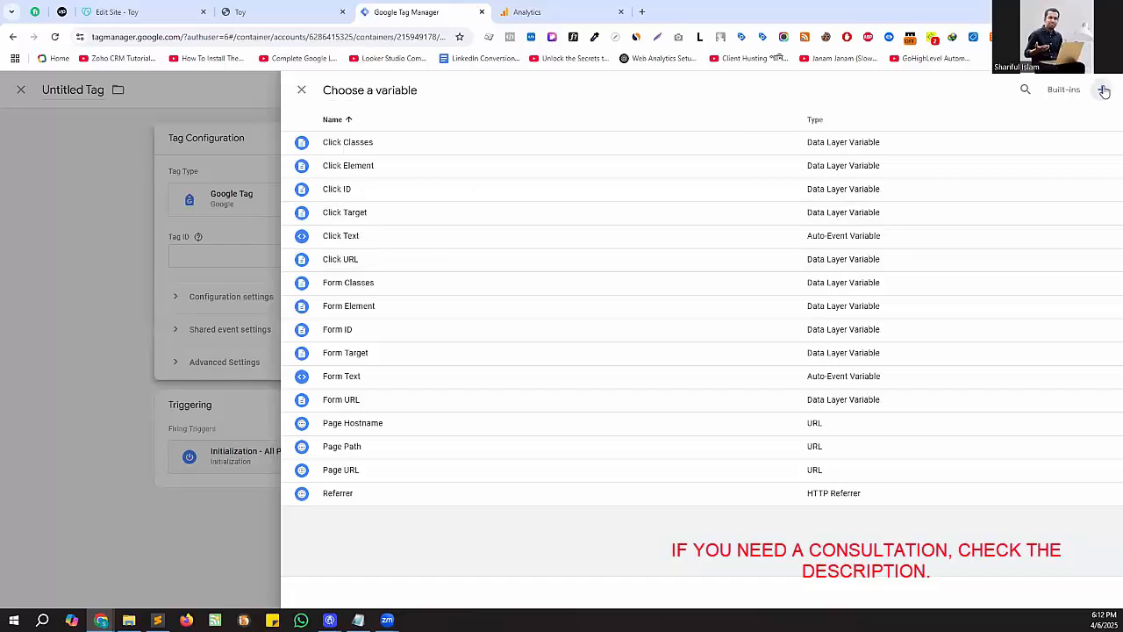
left_click(1104, 91)
left_click(740, 141)
scroll(831, 419, "down", 1)
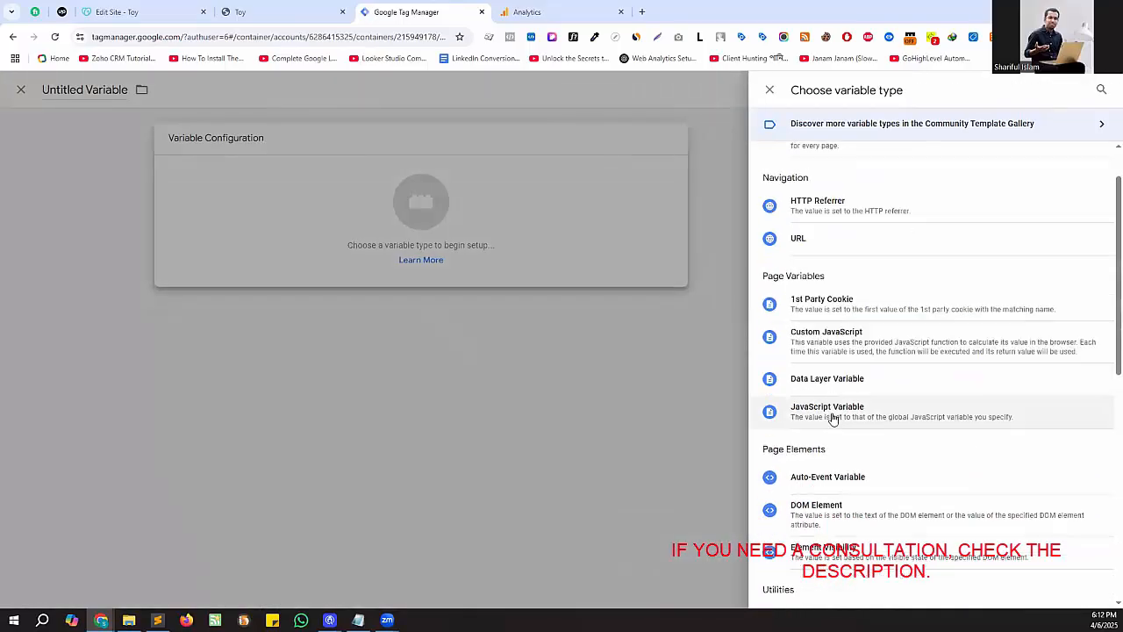
scroll(832, 421, "down", 2)
left_click(821, 505)
left_click(516, 256)
key("ctrl+v")
- Name the constant variable "GA4 - MeasurementId" and save it into the tag's Tag ID
left_click(344, 102)
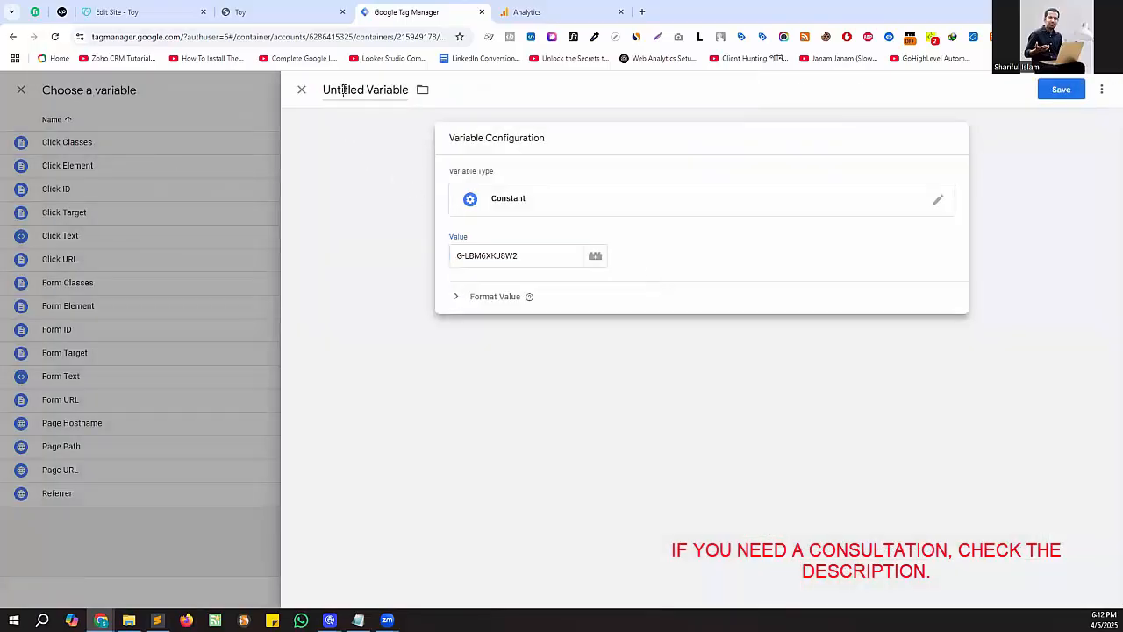
type("Ga")
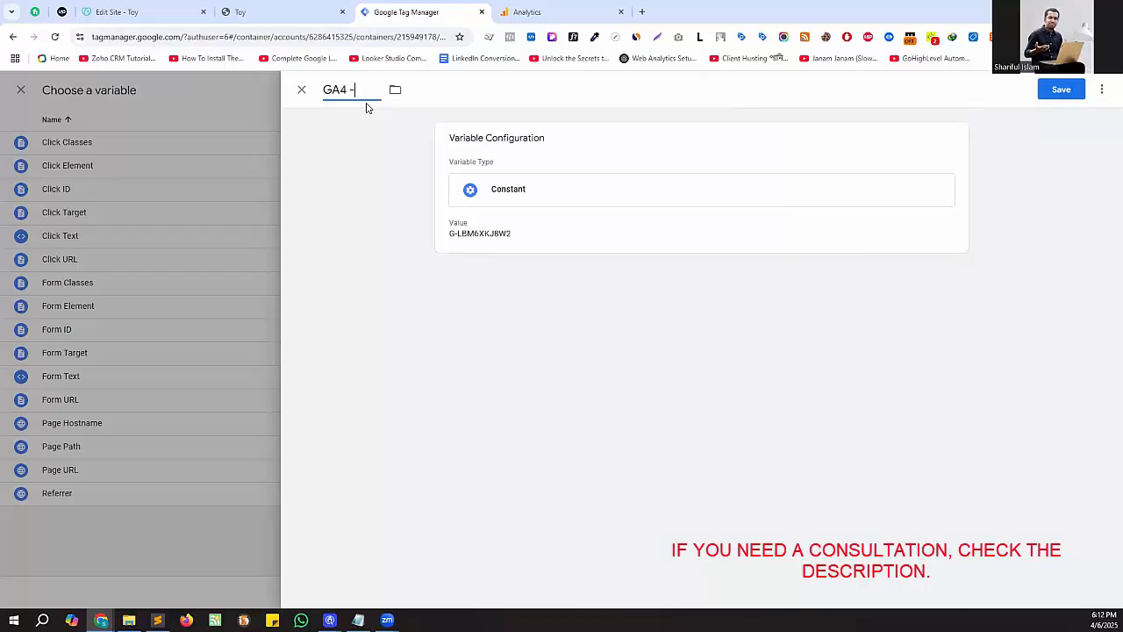
type("4 - MeasurementId")
left_click(1058, 91)
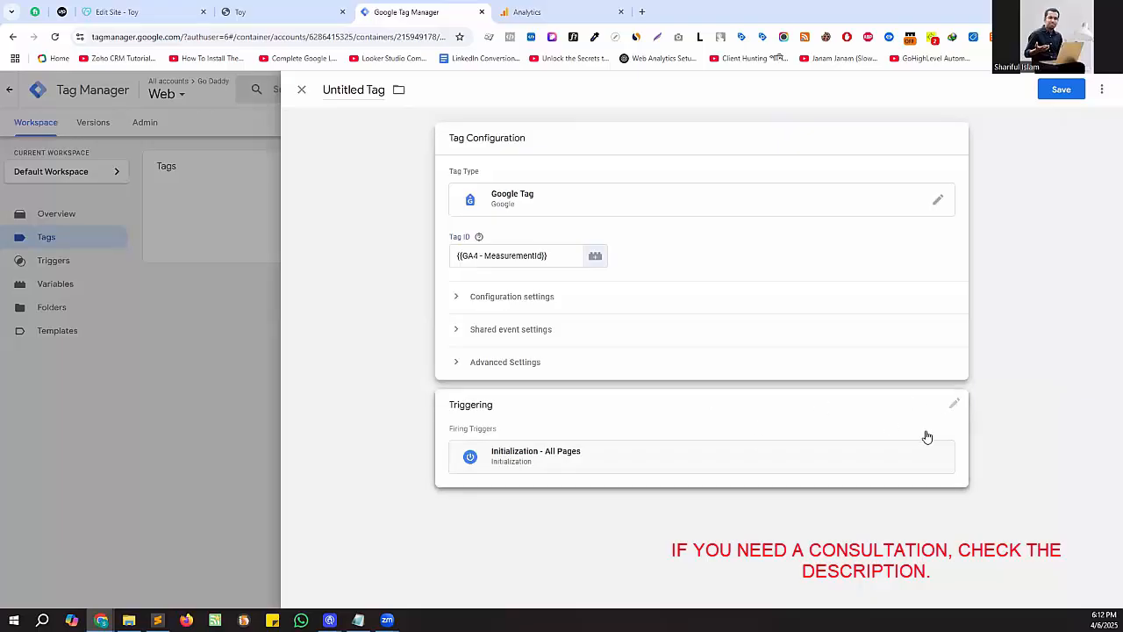
- Replace the tag's Initialization trigger with the All Pages page view trigger
left_click(954, 410)
left_click(938, 335)
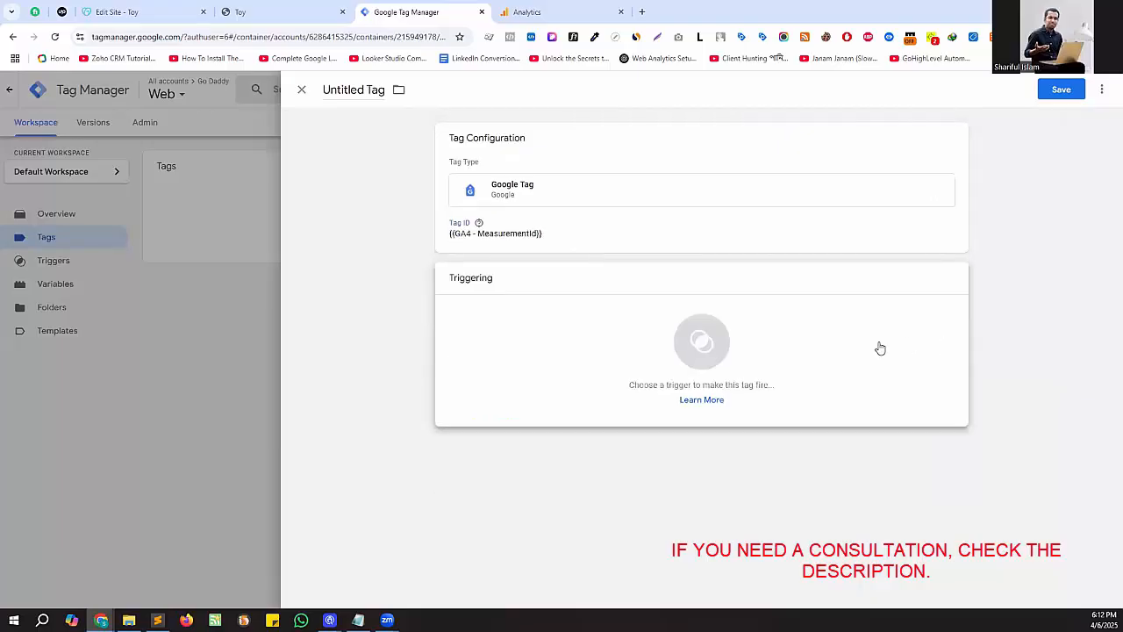
left_click(839, 363)
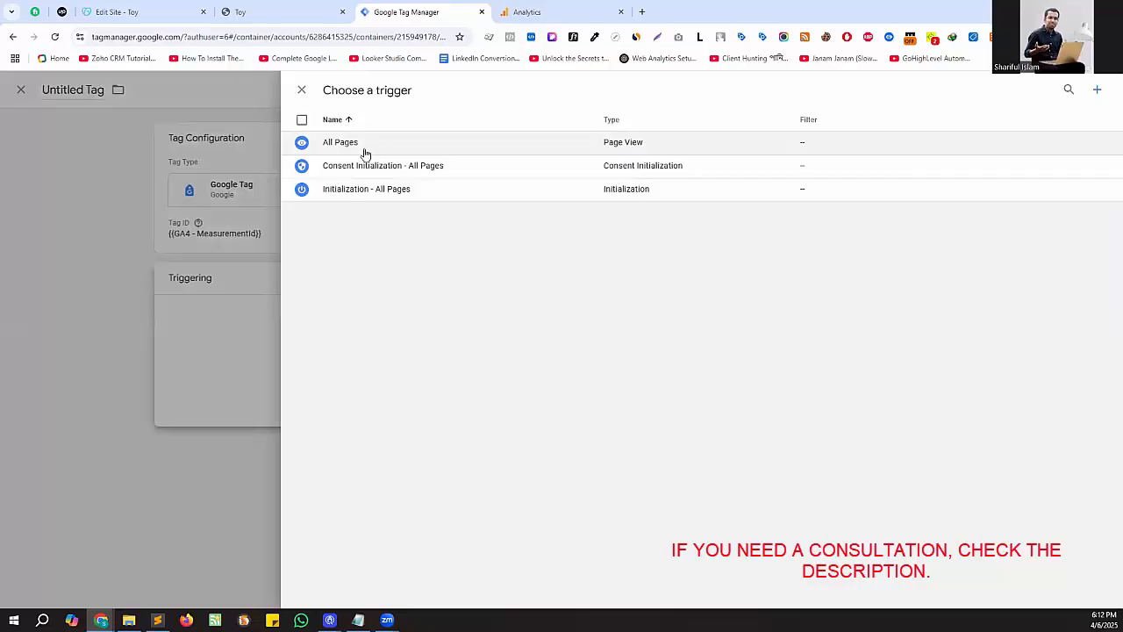
left_click(363, 146)
- Name the tag "GA4 || Configuration Tag" and save it
left_click(351, 91)
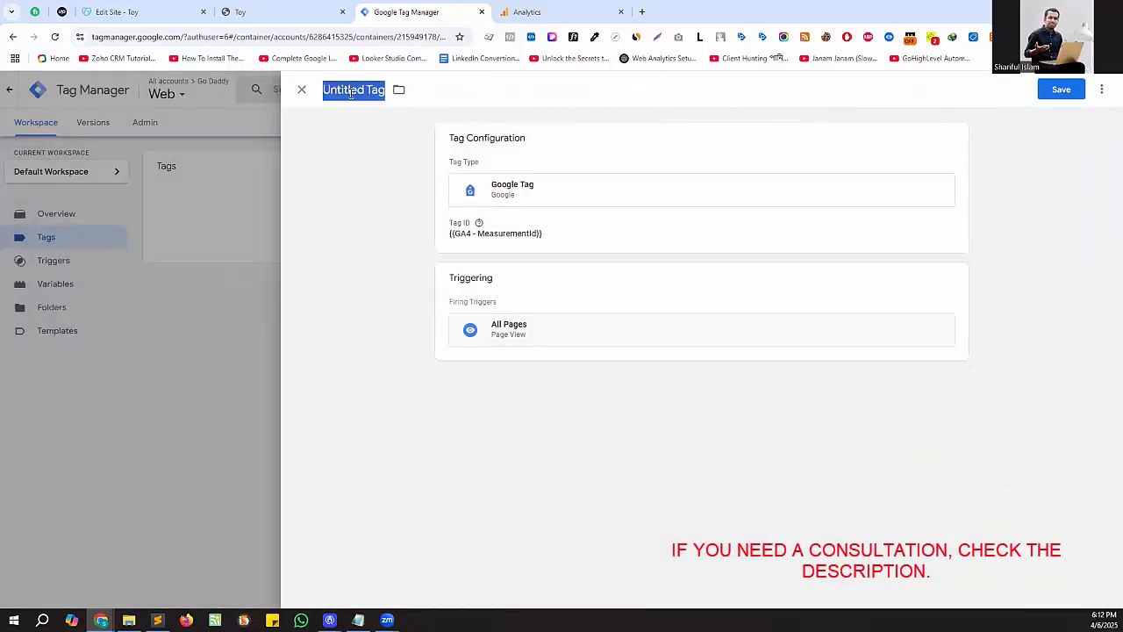
type("GA4 || Con")
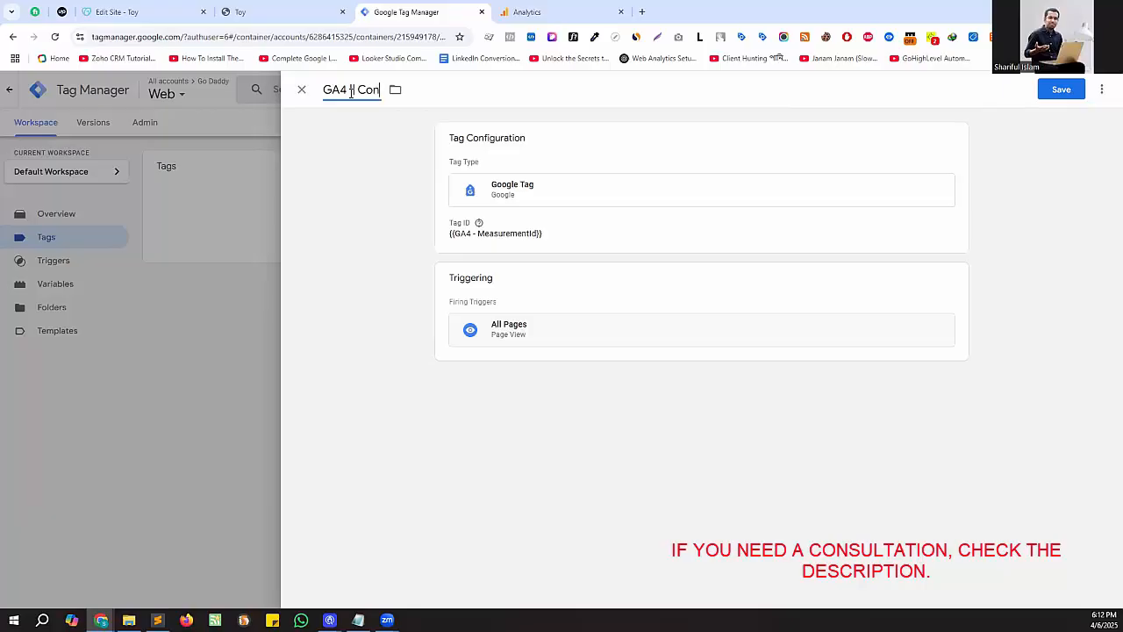
type("4 | Configuratio")
type("n Tag")
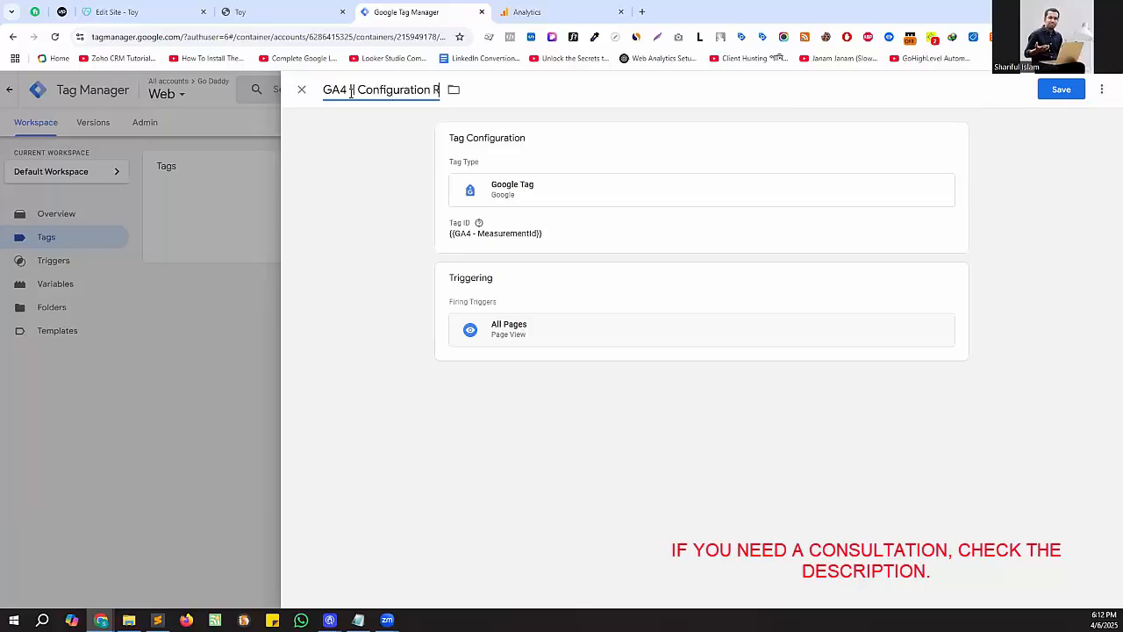
left_click(1059, 91)
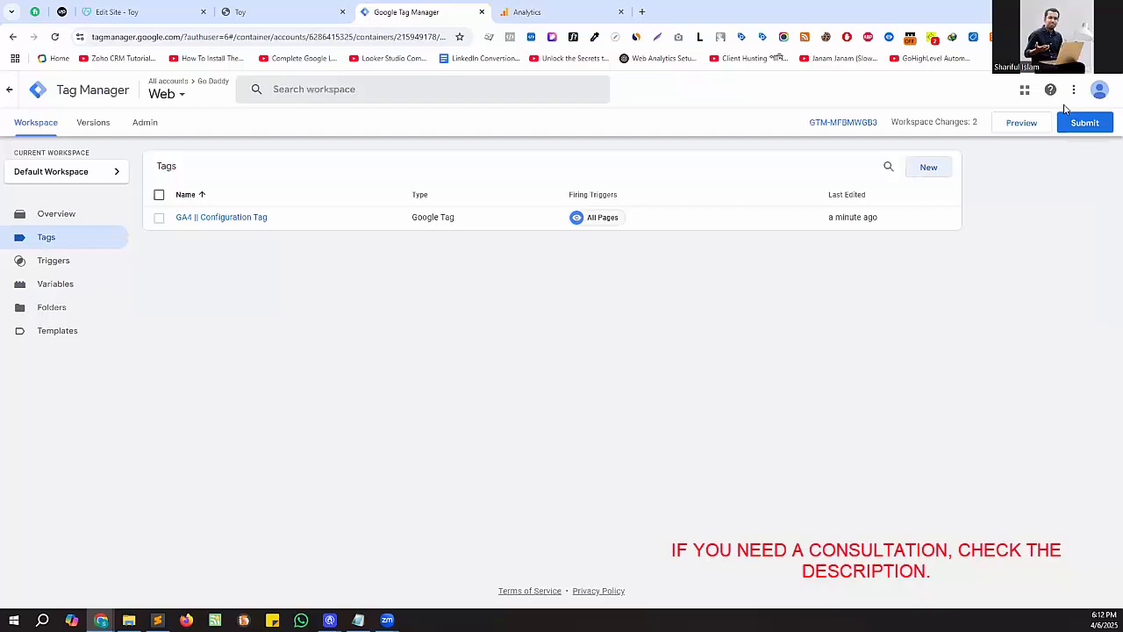
- Submit and publish the container changes without a version name or description, and close the version summary
left_click(1082, 123)
left_click(1071, 92)
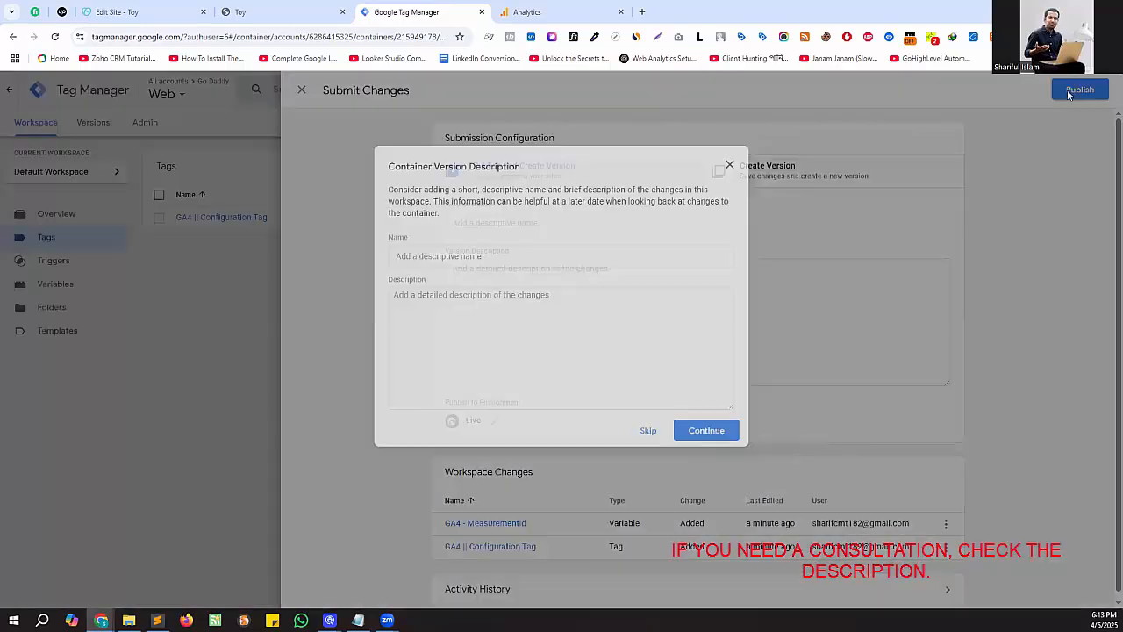
left_click(712, 429)
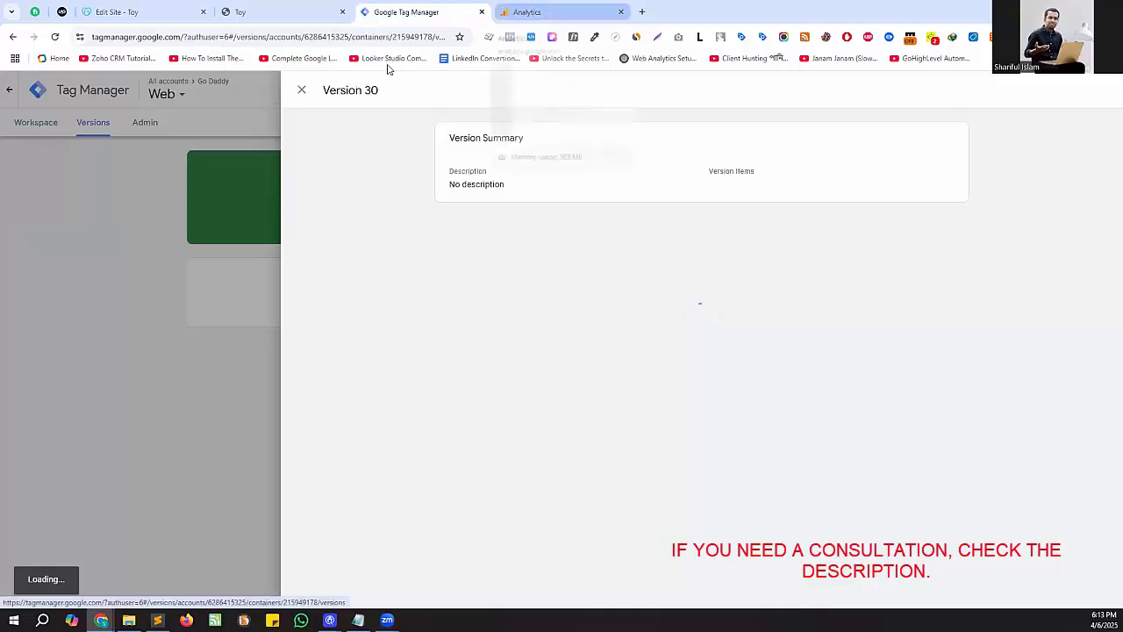
left_click(302, 91)
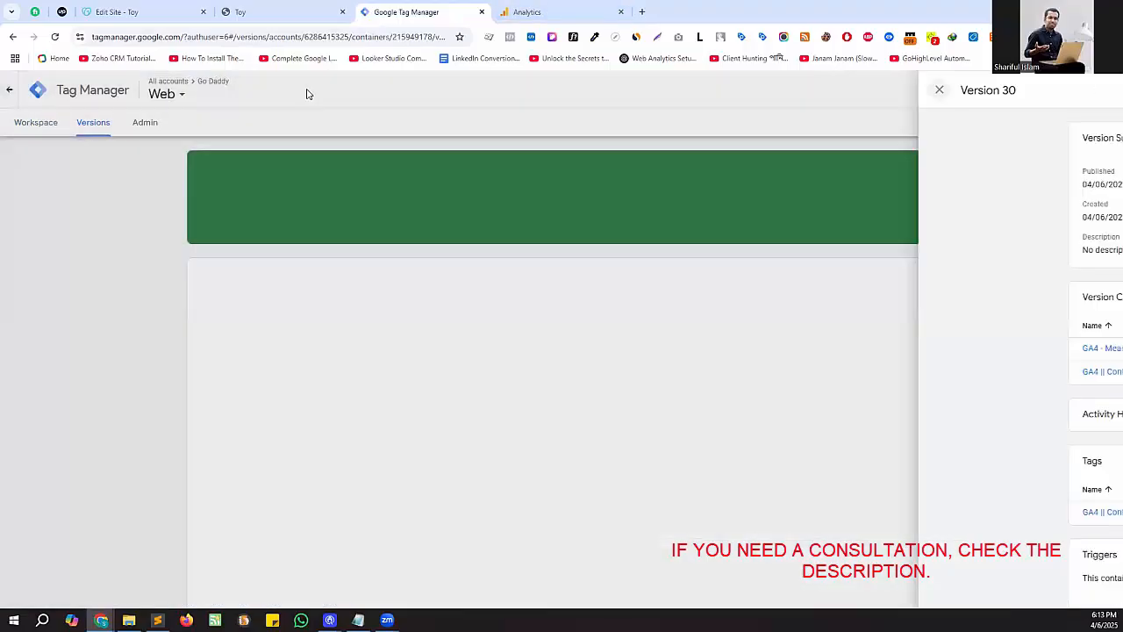
- Leave the web stream details in Google Analytics and examine active users and events in the Realtime overview report
left_click(533, 10)
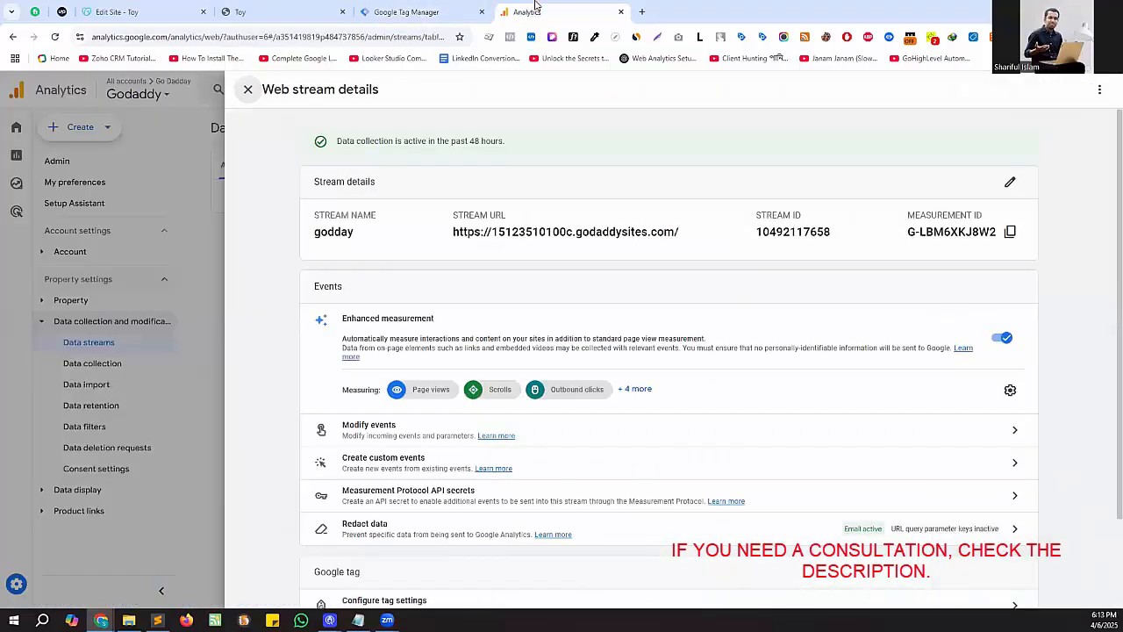
left_click(247, 91)
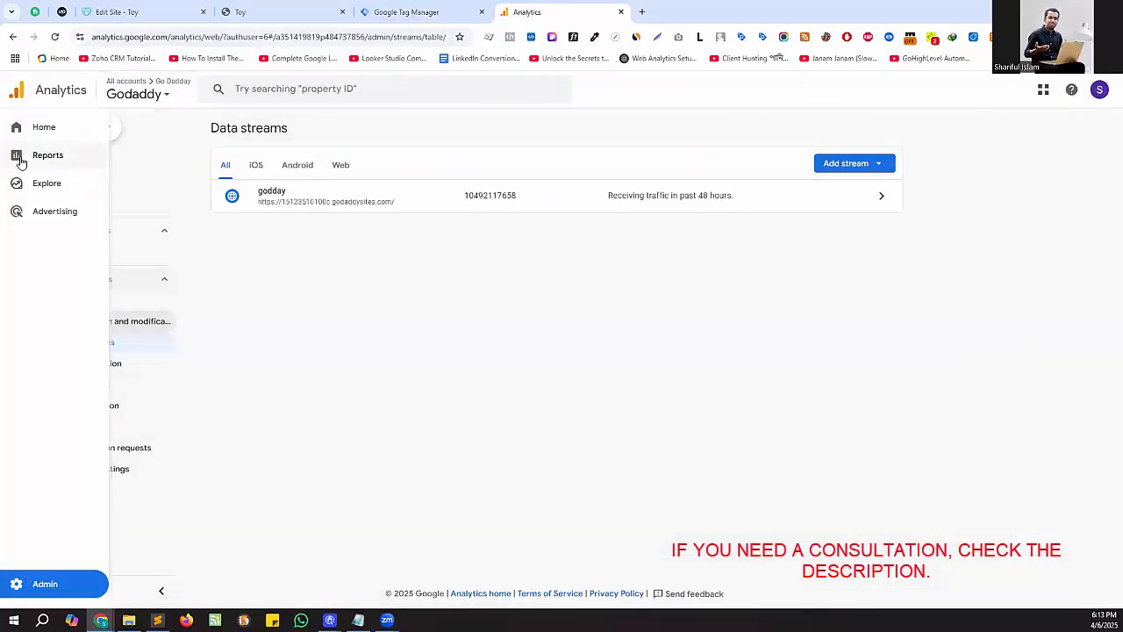
left_click(52, 164)
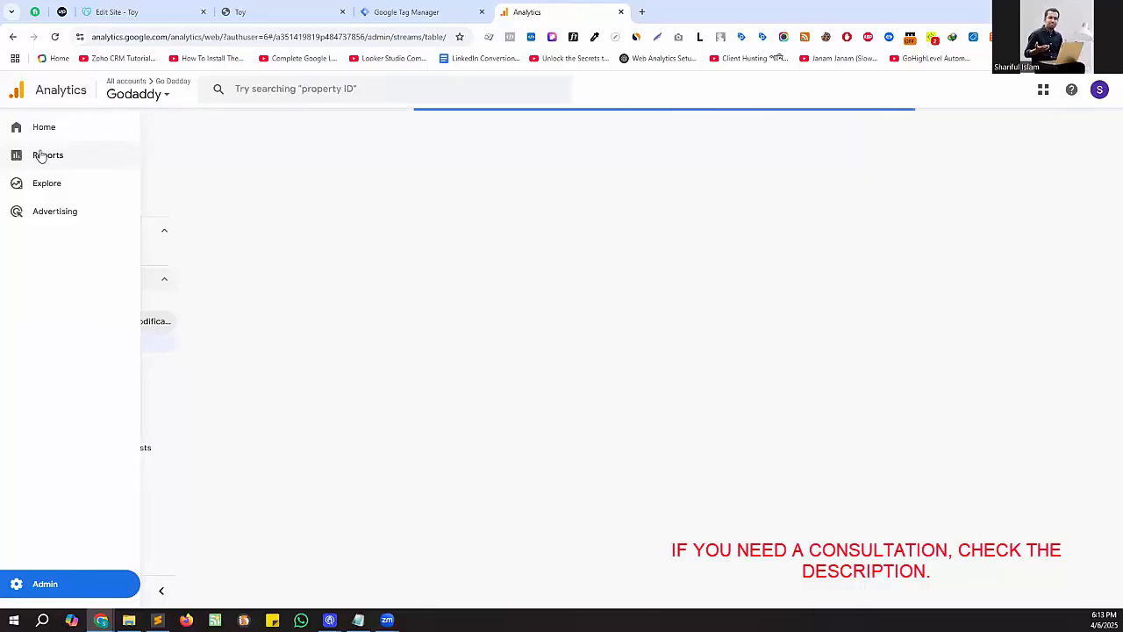
left_click(42, 164)
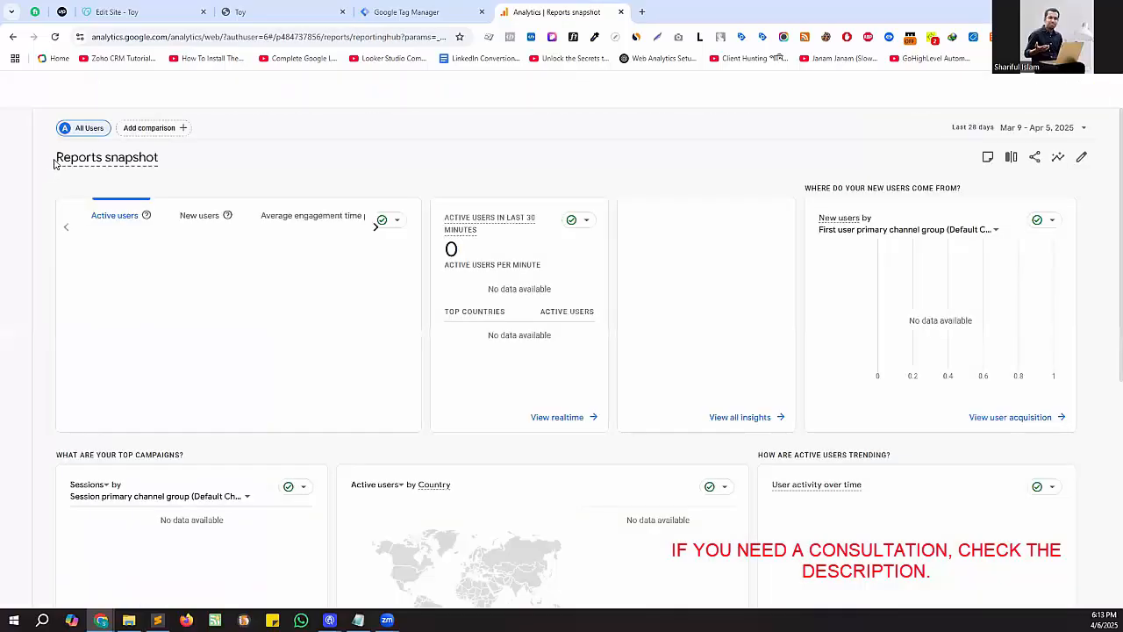
left_click(78, 146)
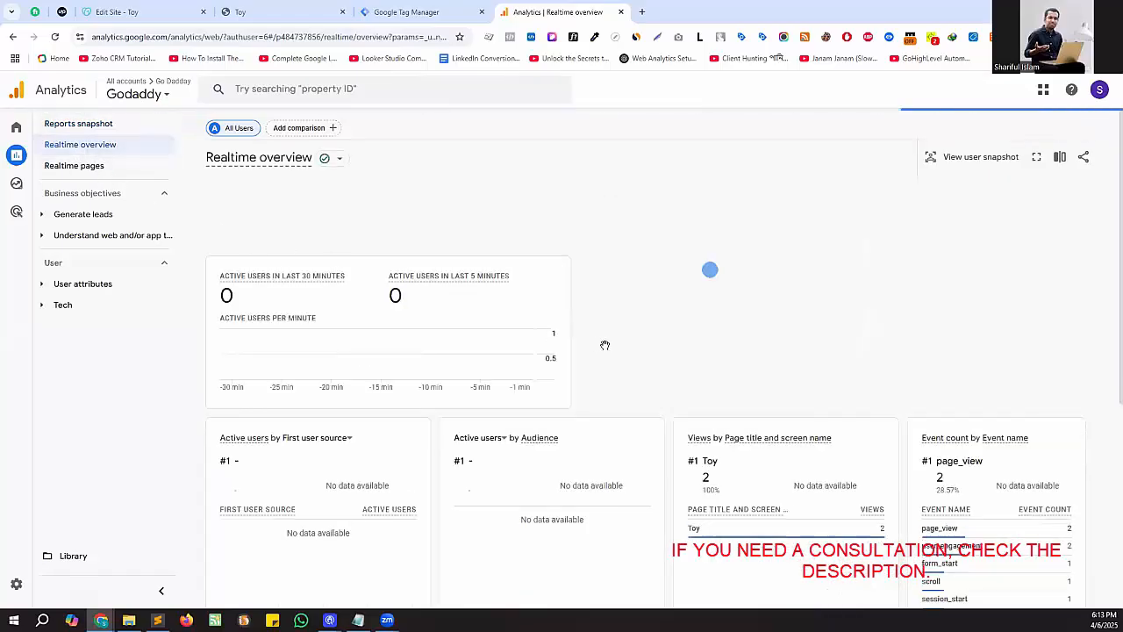
scroll(605, 344, "down", 2)
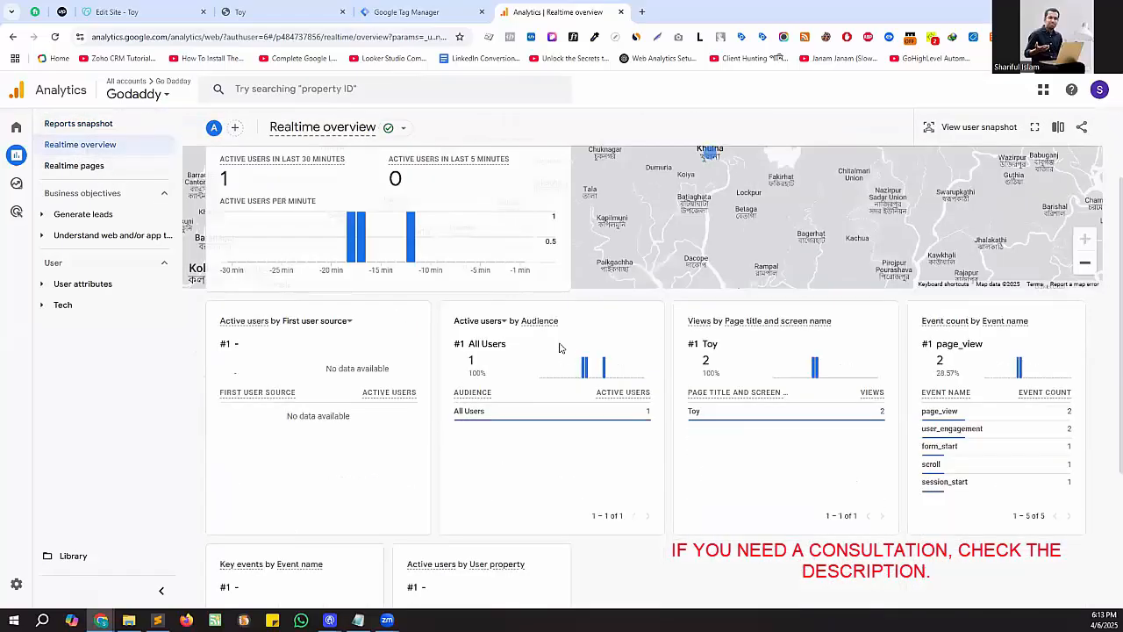
scroll(618, 414, "up", 1)
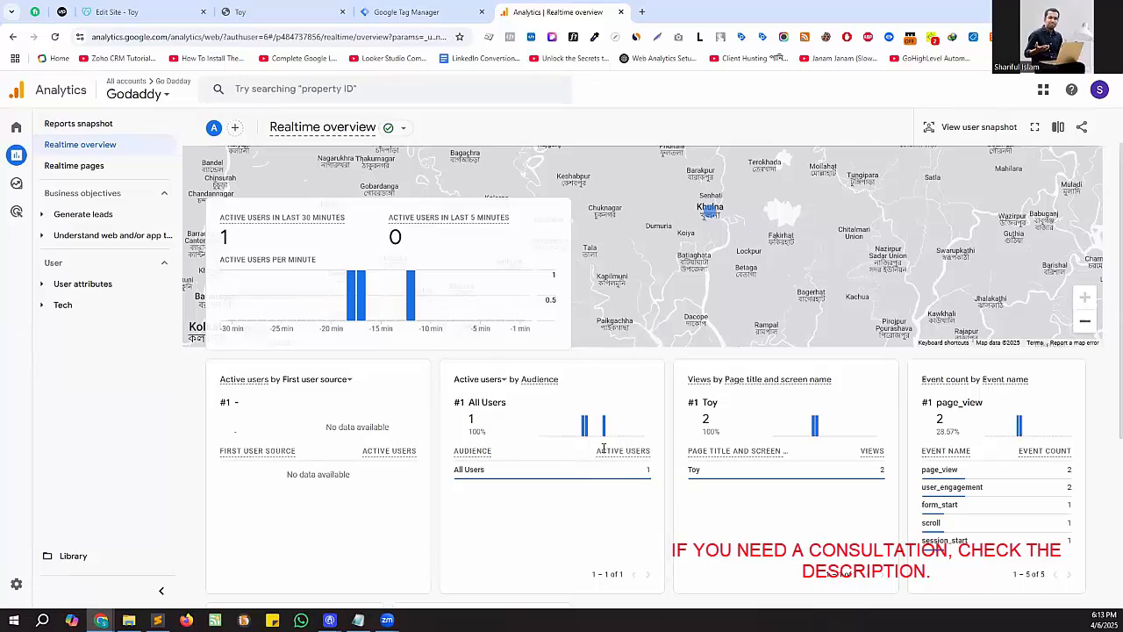
mouse_move(605, 430)
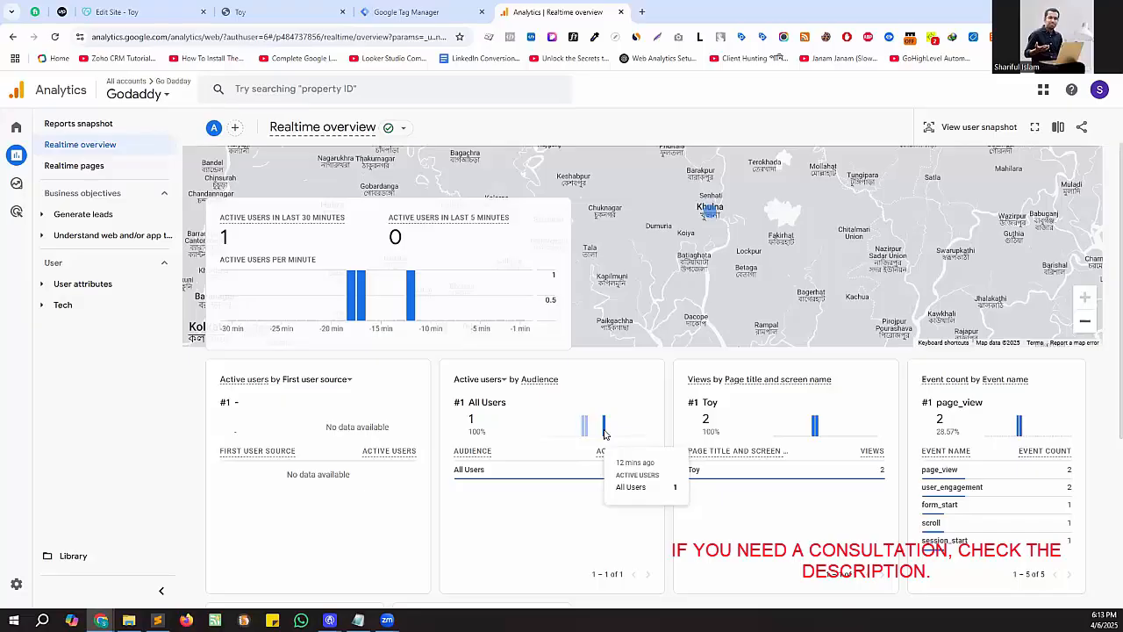
- Compare the Toy site, the realtime report and Tag Manager's published version, and reload the Toy site to recheck its tags
left_click(281, 11)
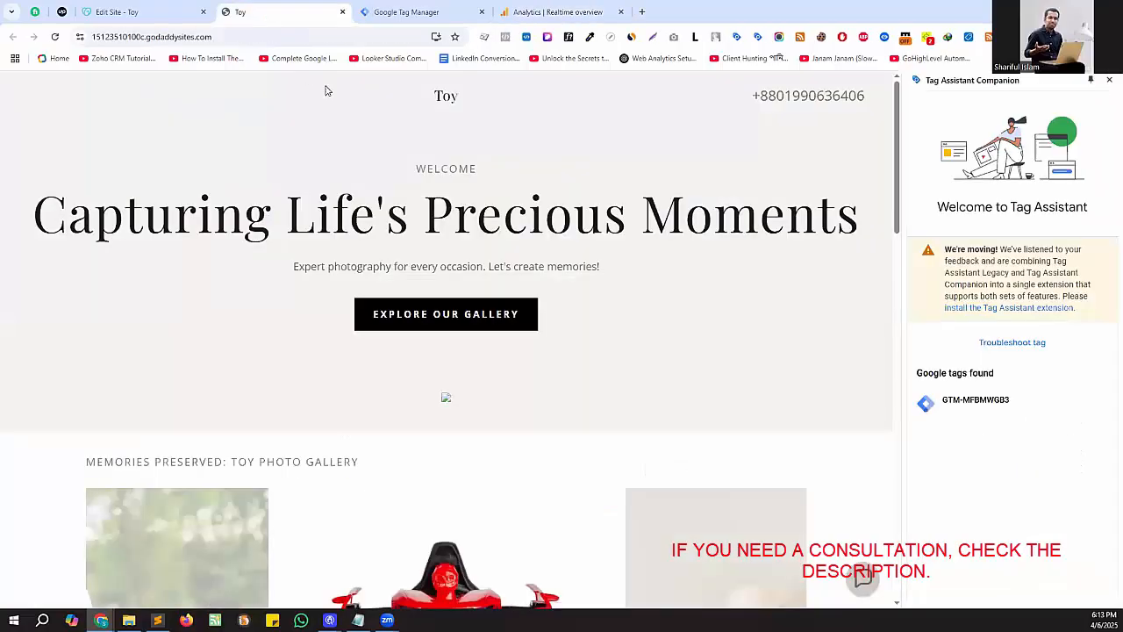
left_click(555, 11)
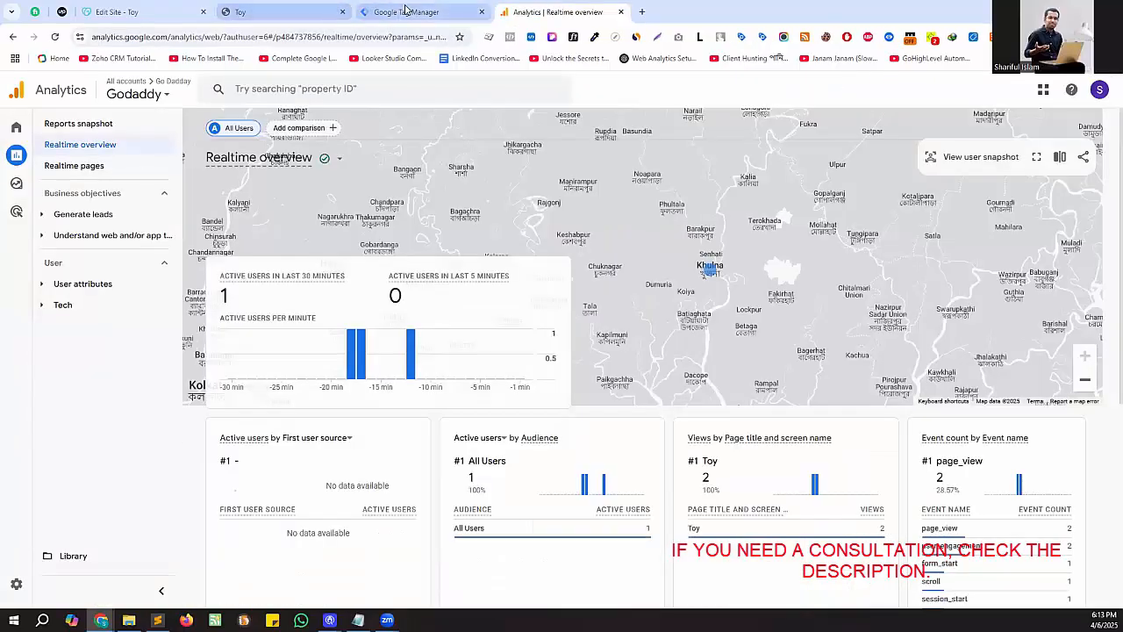
left_click(406, 12)
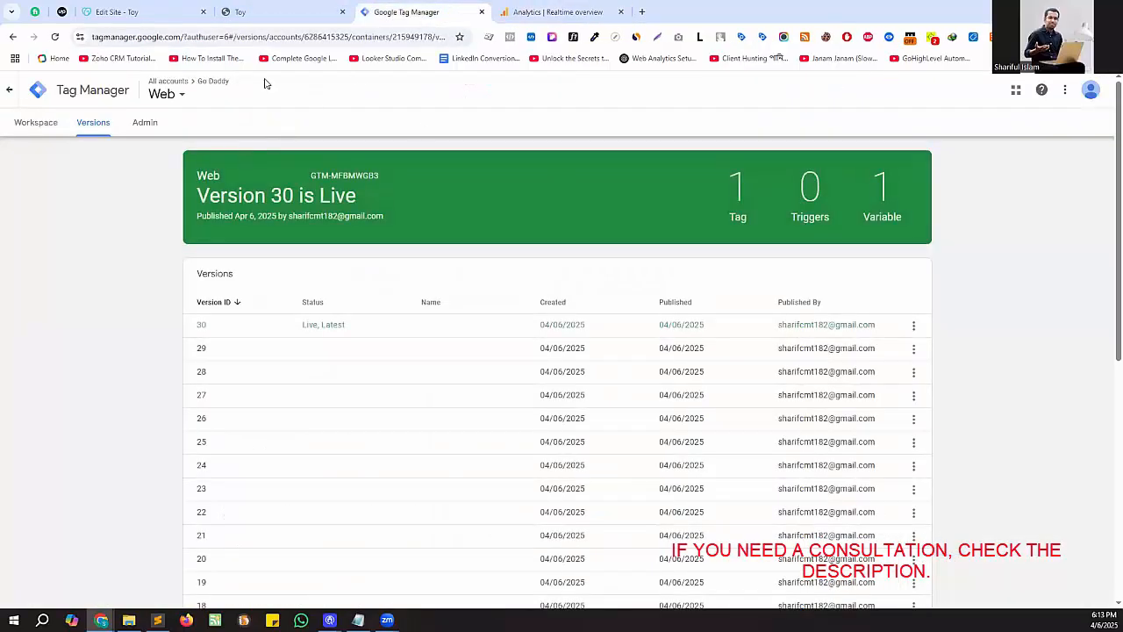
left_click(251, 12)
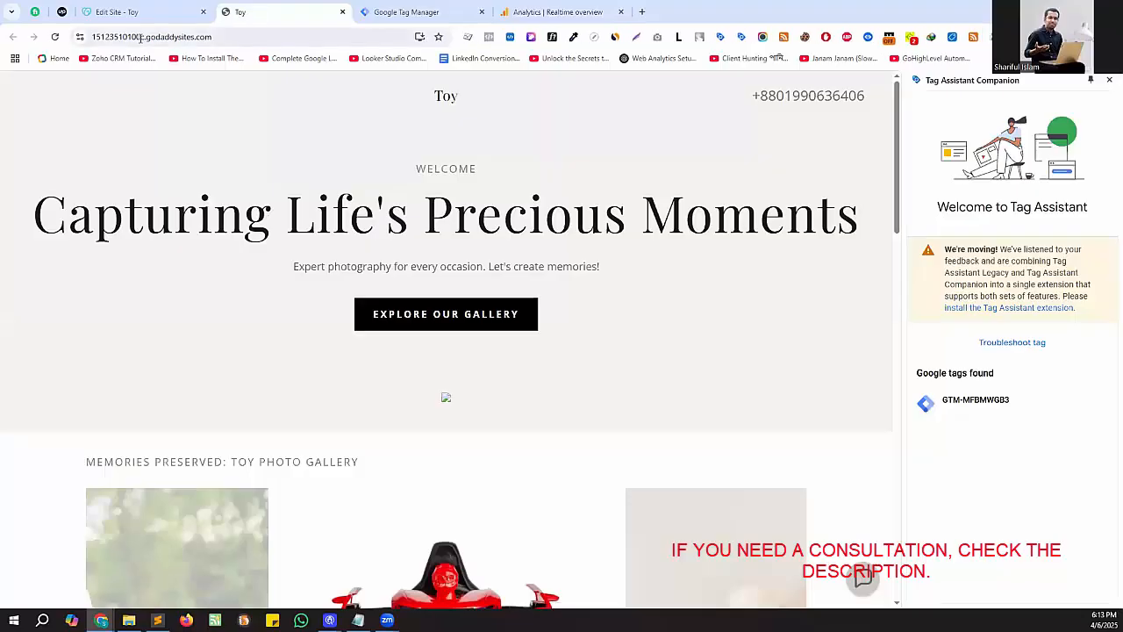
left_click(55, 37)
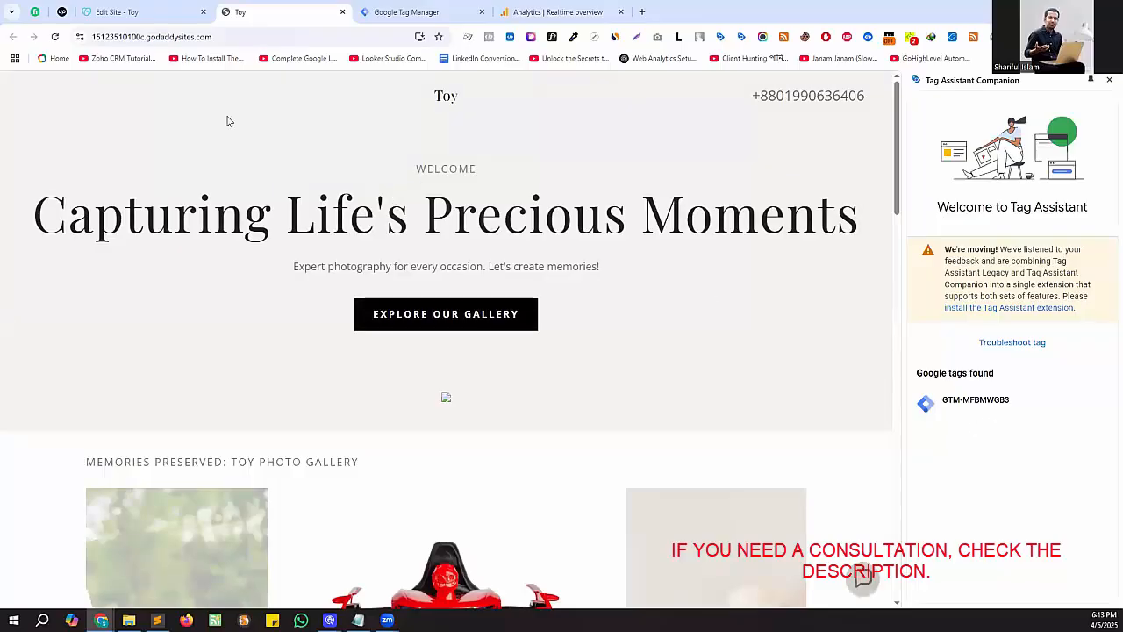
- Hard reload the Toy site with the developer tools open, and return to the Realtime overview in Google Analytics
right_click(166, 109)
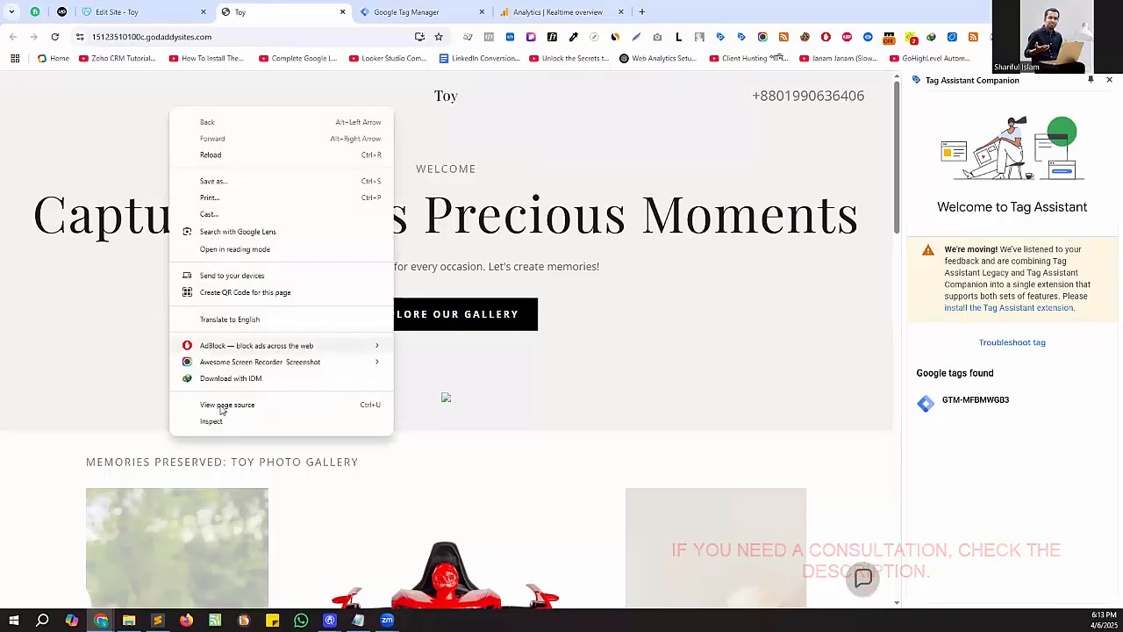
left_click(221, 420)
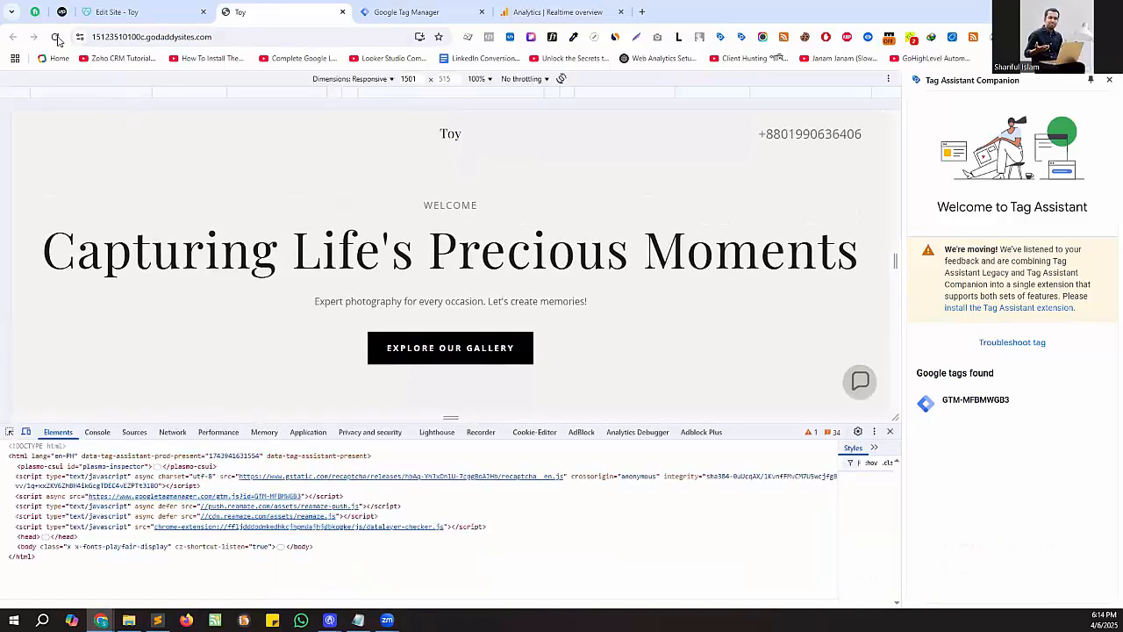
right_click(55, 37)
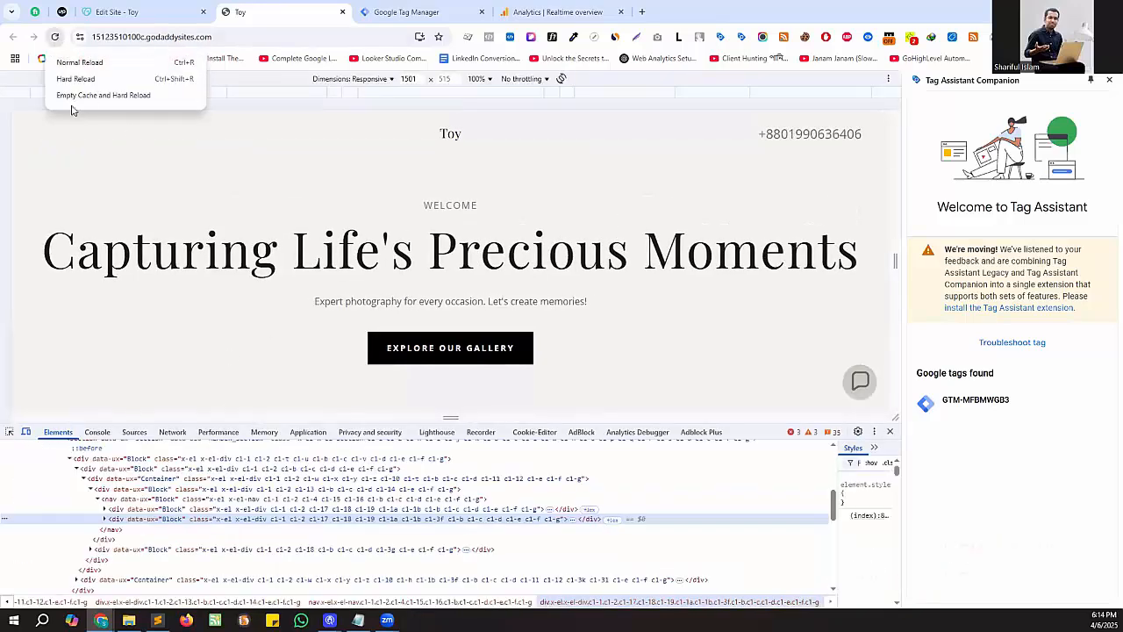
left_click(76, 79)
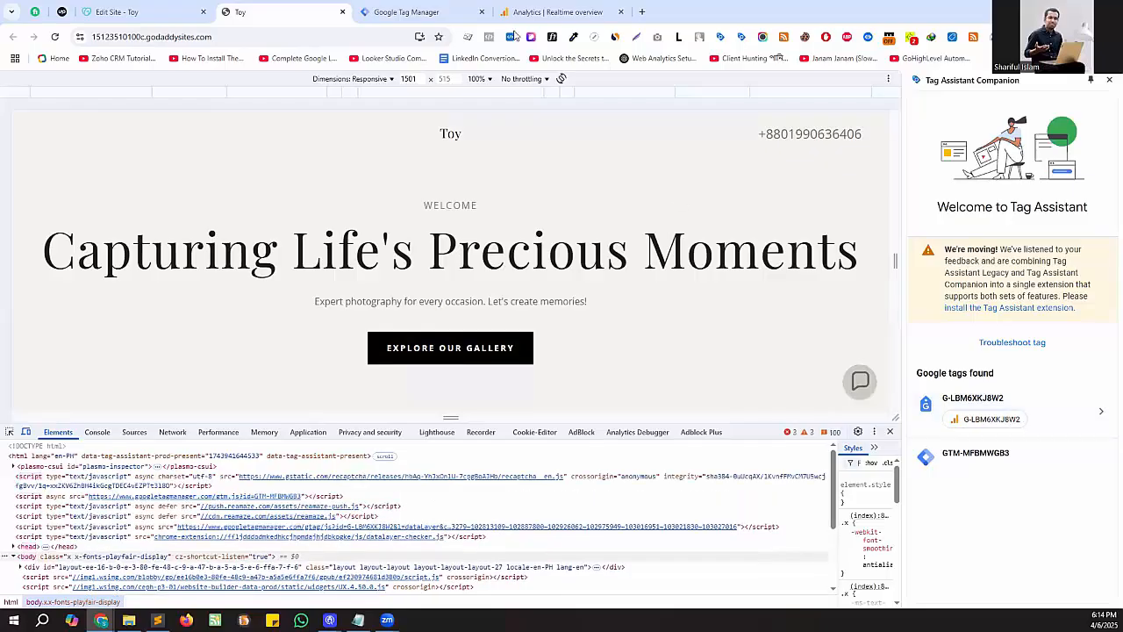
left_click(544, 12)
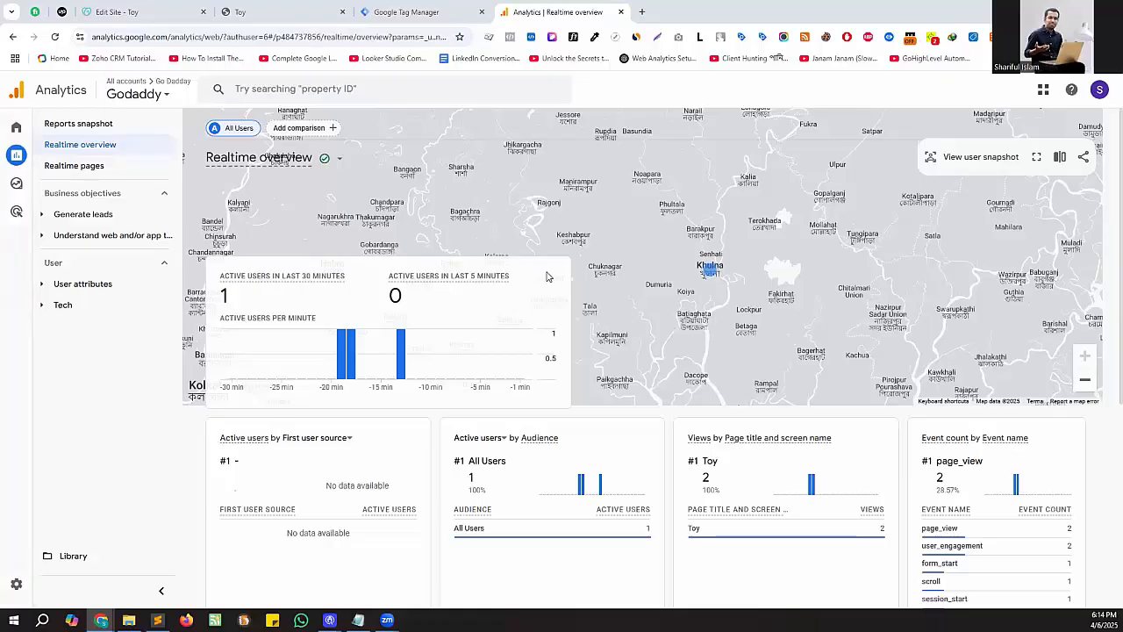
- Browse the Toy site down to its Contact Us section, and recheck the Realtime overview cards in Google Analytics
left_click(281, 12)
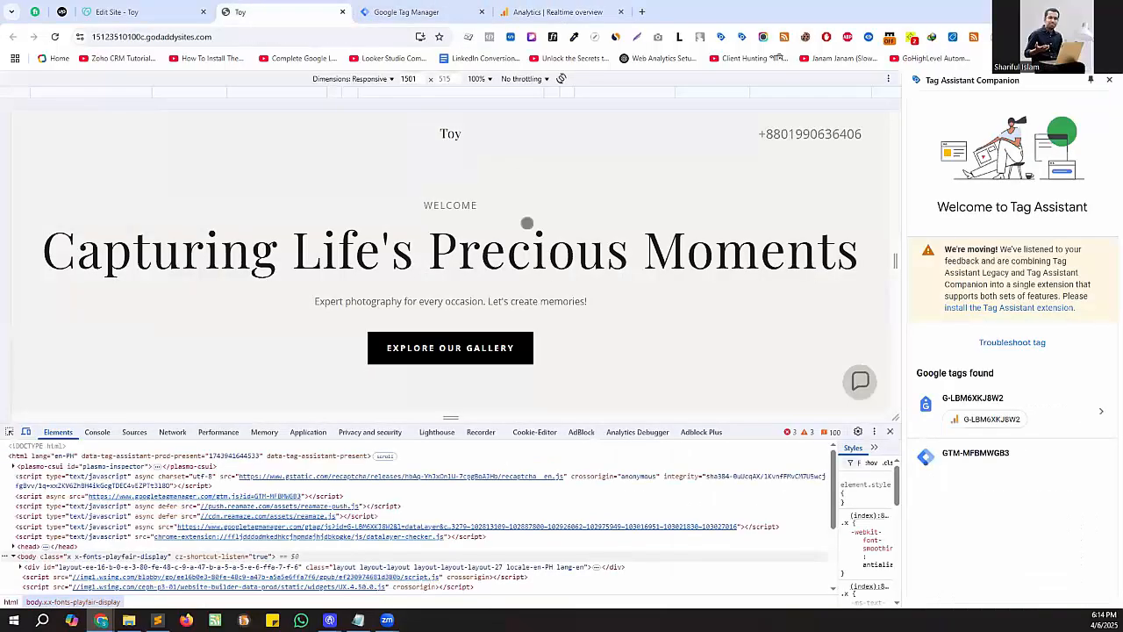
scroll(527, 220, "down", 3)
scroll(676, 263, "down", 10)
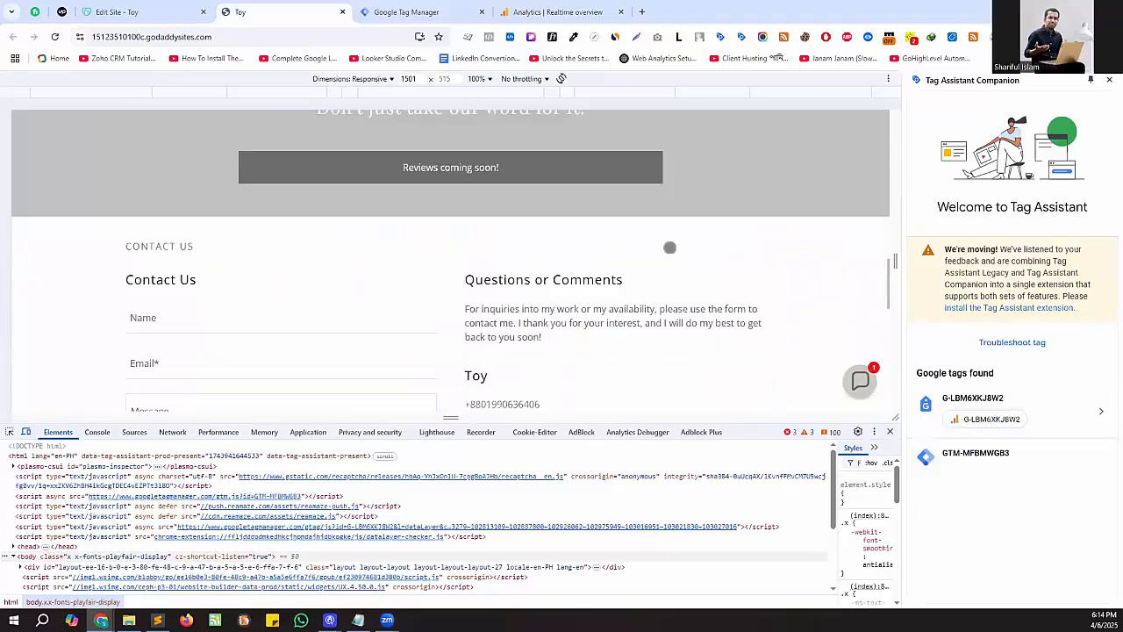
left_click(516, 9)
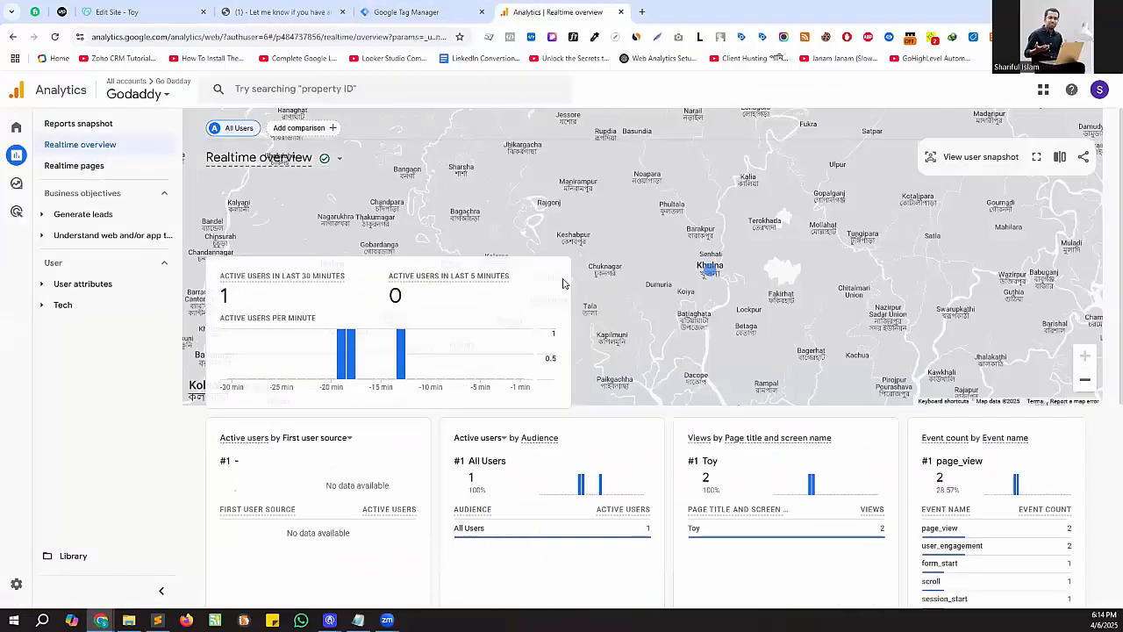
scroll(693, 360, "down", 1)
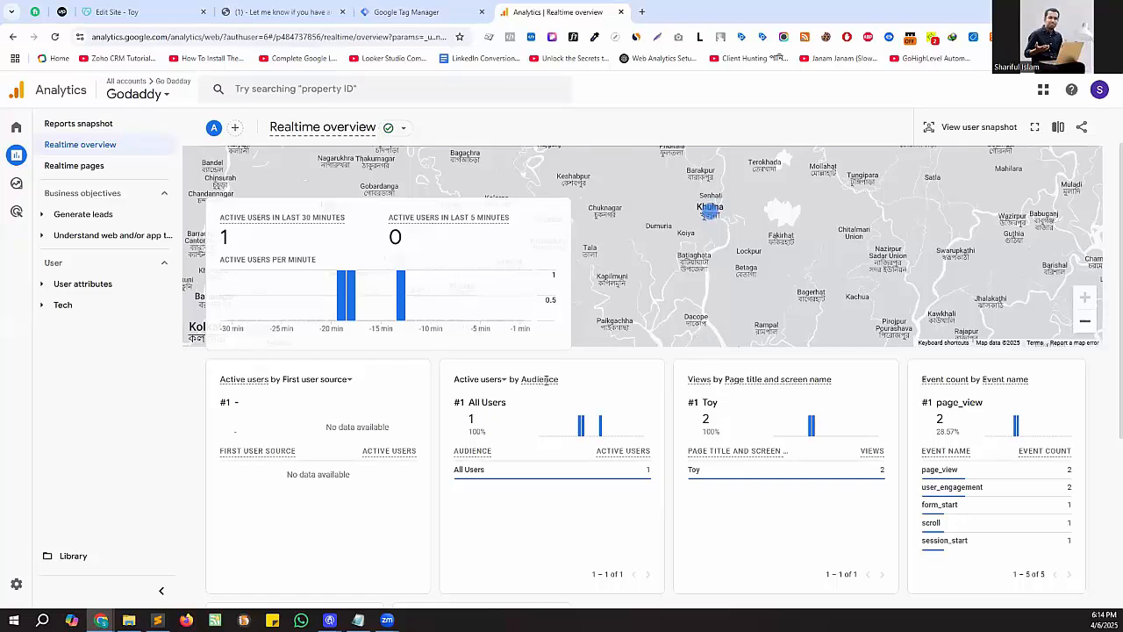
scroll(547, 379, "up", 1)
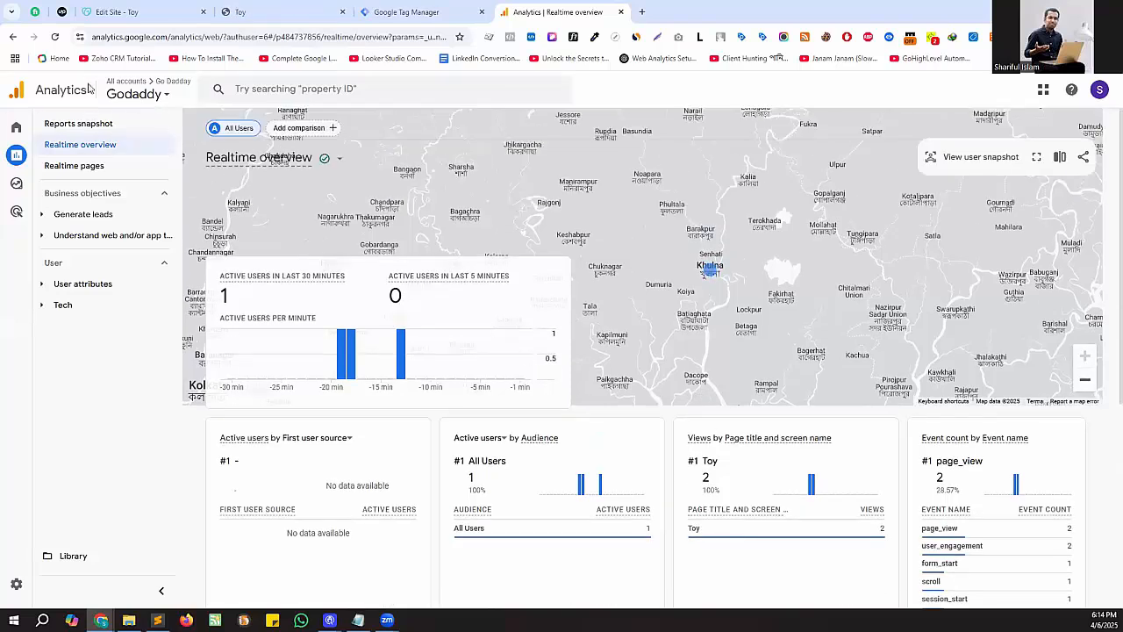
- Reload the Realtime overview to examine its users and events against the Toy site, and open the Reports snapshot
left_click(55, 37)
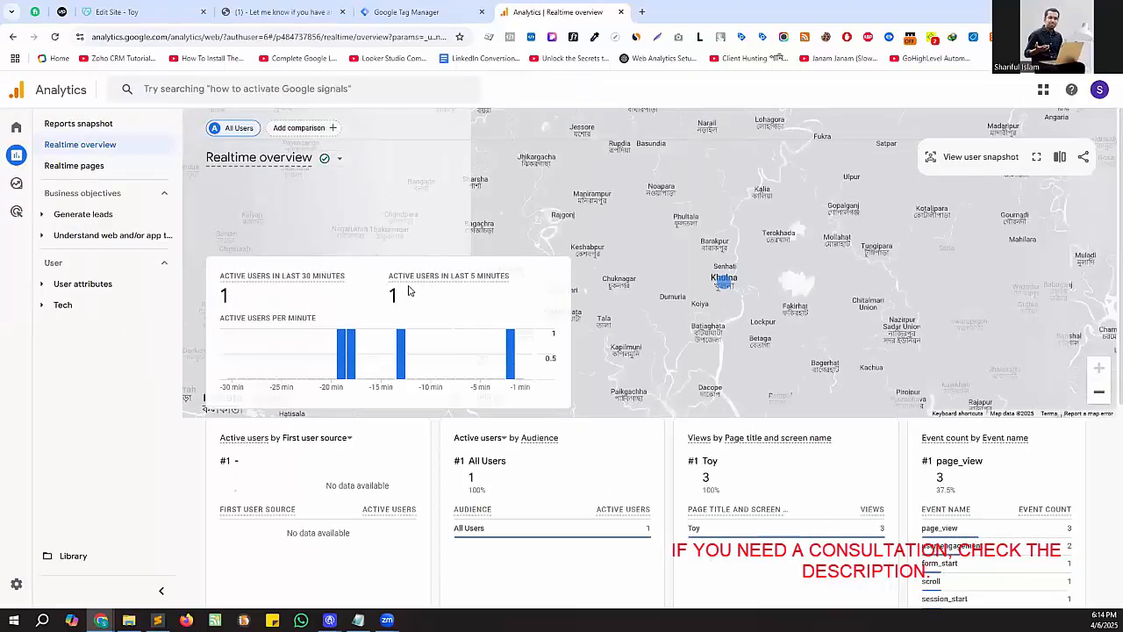
mouse_move(874, 486)
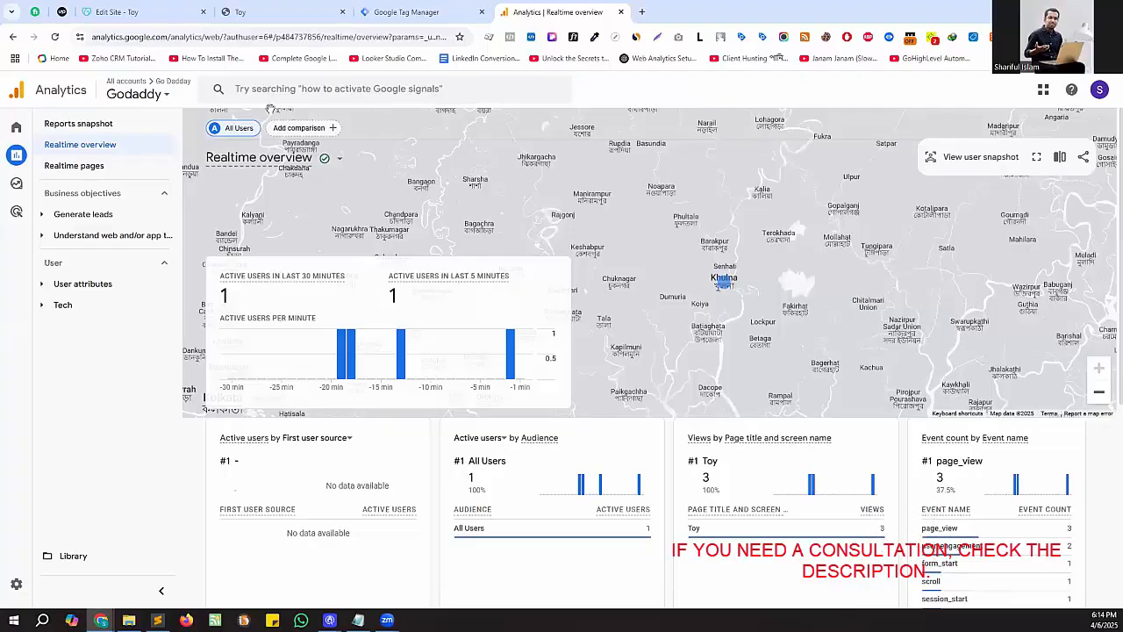
left_click(261, 9)
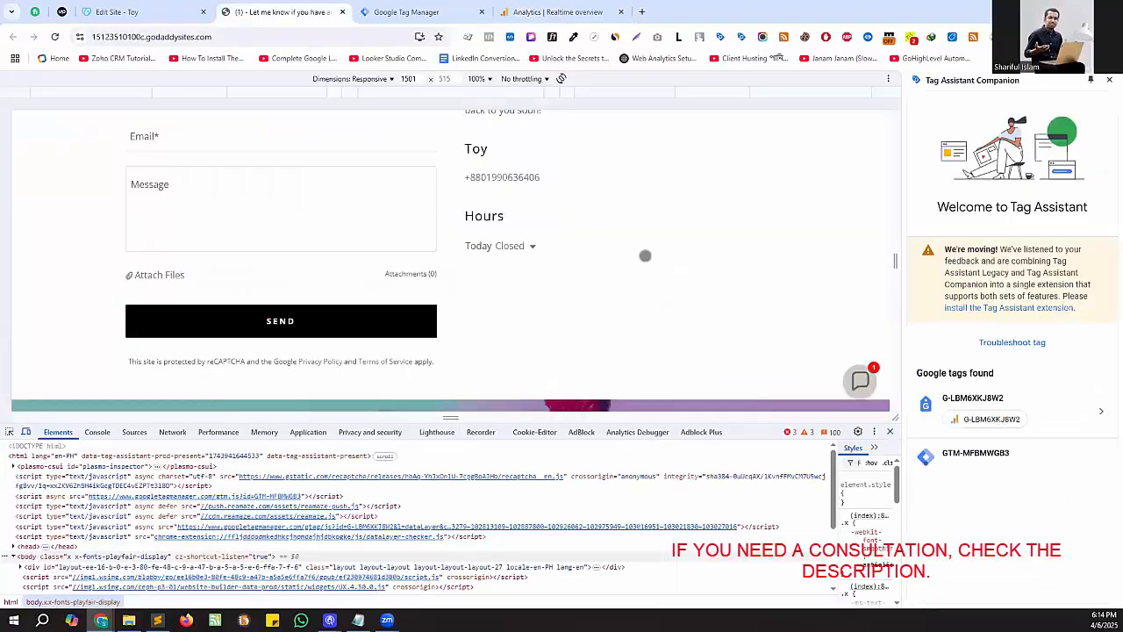
left_click(557, 11)
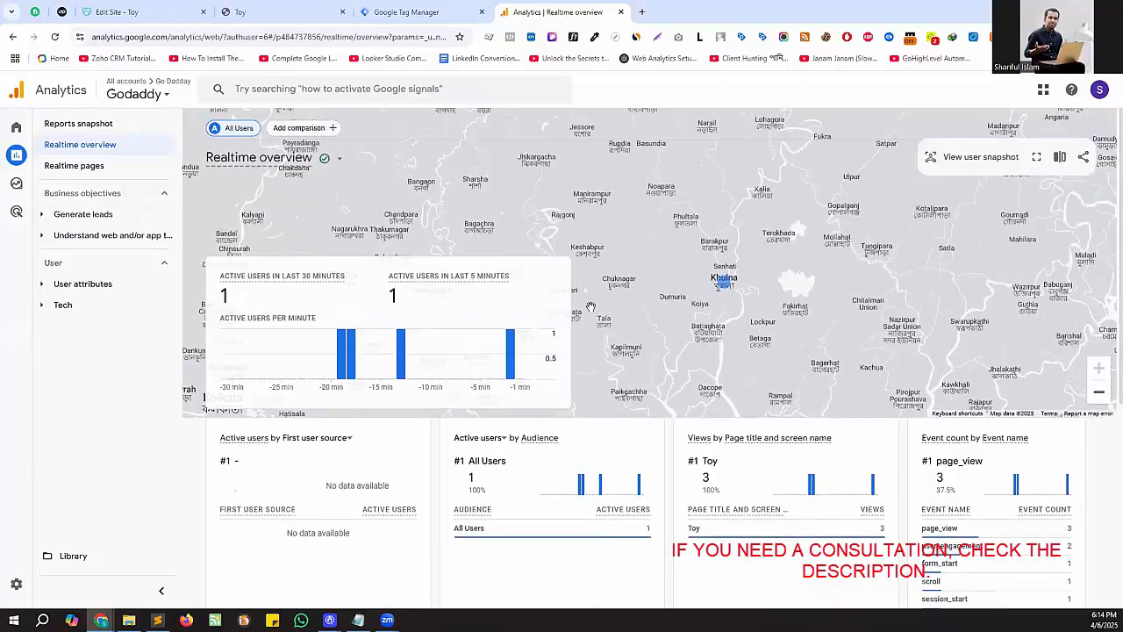
left_click(77, 124)
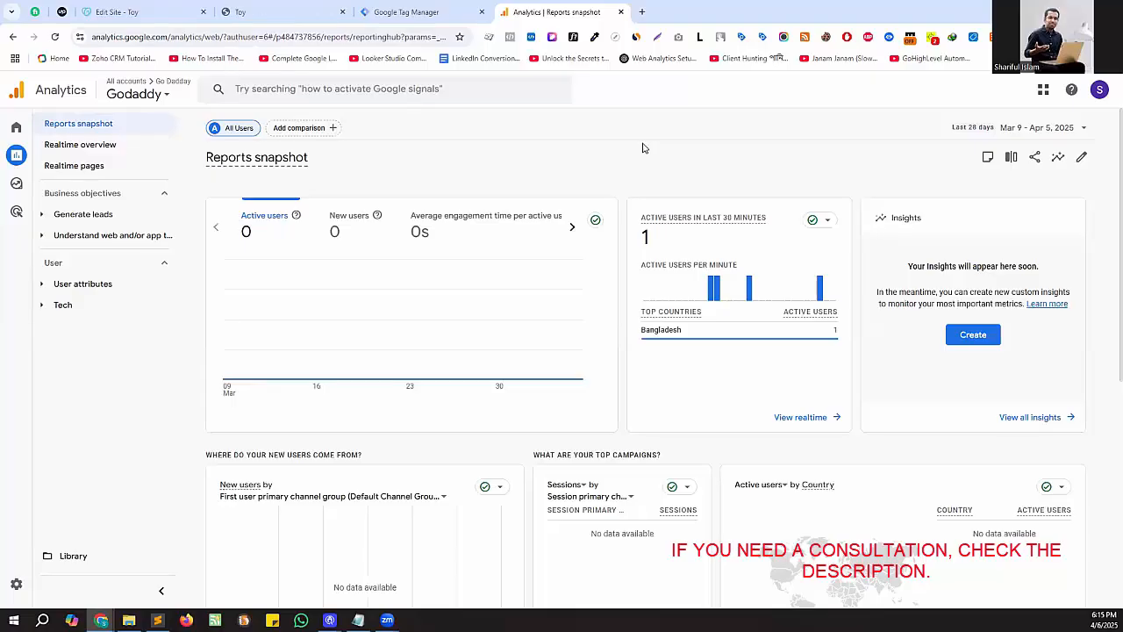
- Switch to Sublime Text and review the Google Tag Manager injection script, highlighting its code from the container ID line upward
left_click(157, 620)
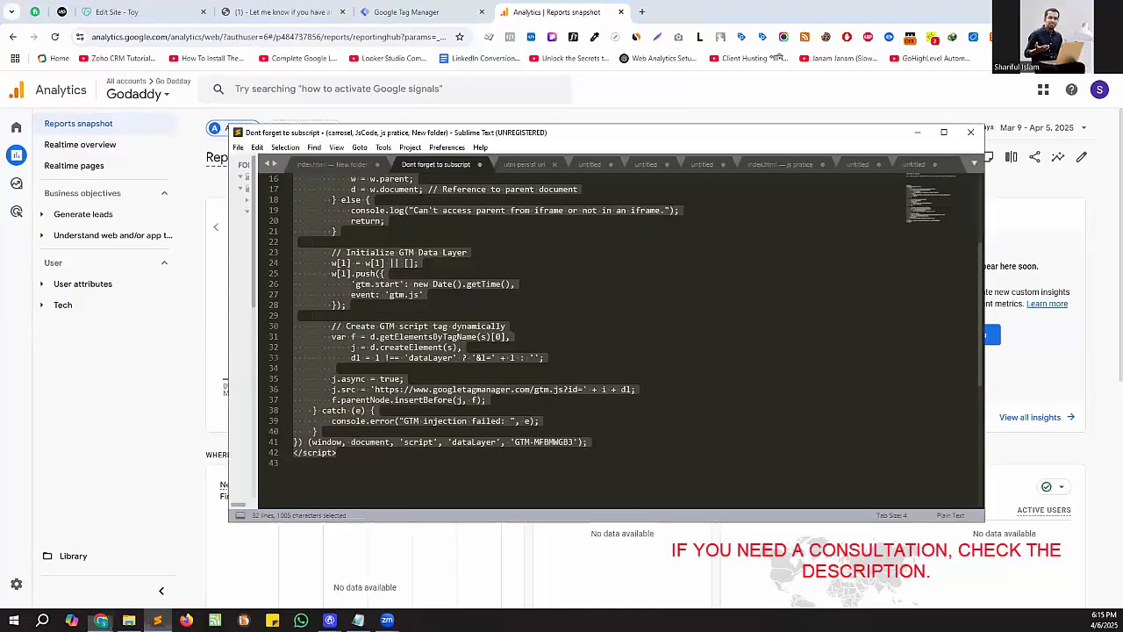
left_click(605, 311)
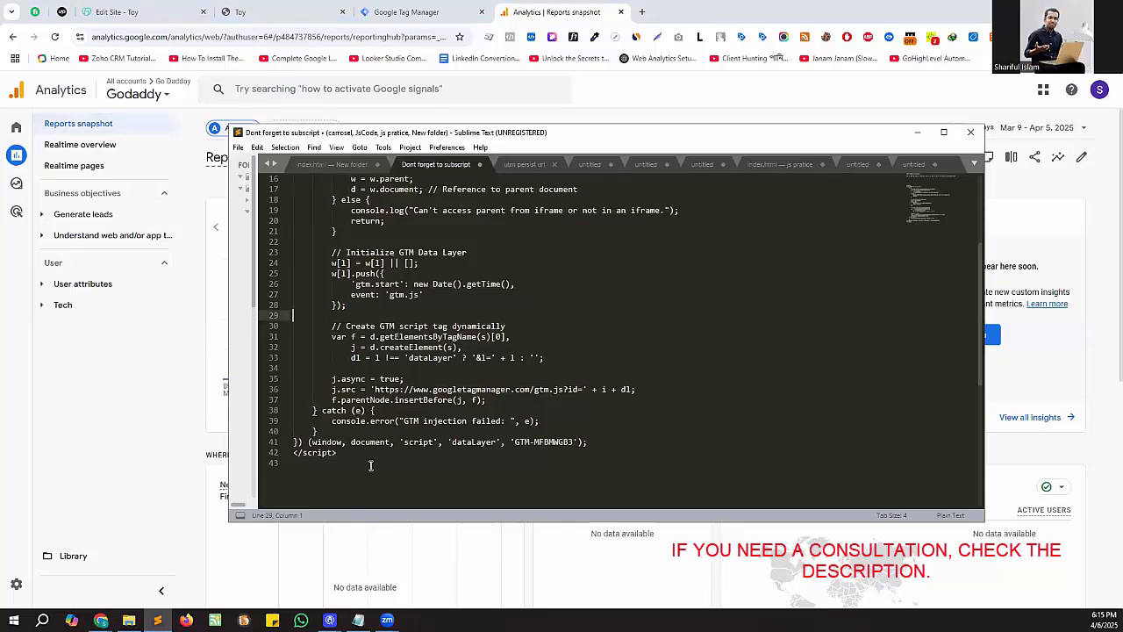
scroll(370, 458, "up", 3)
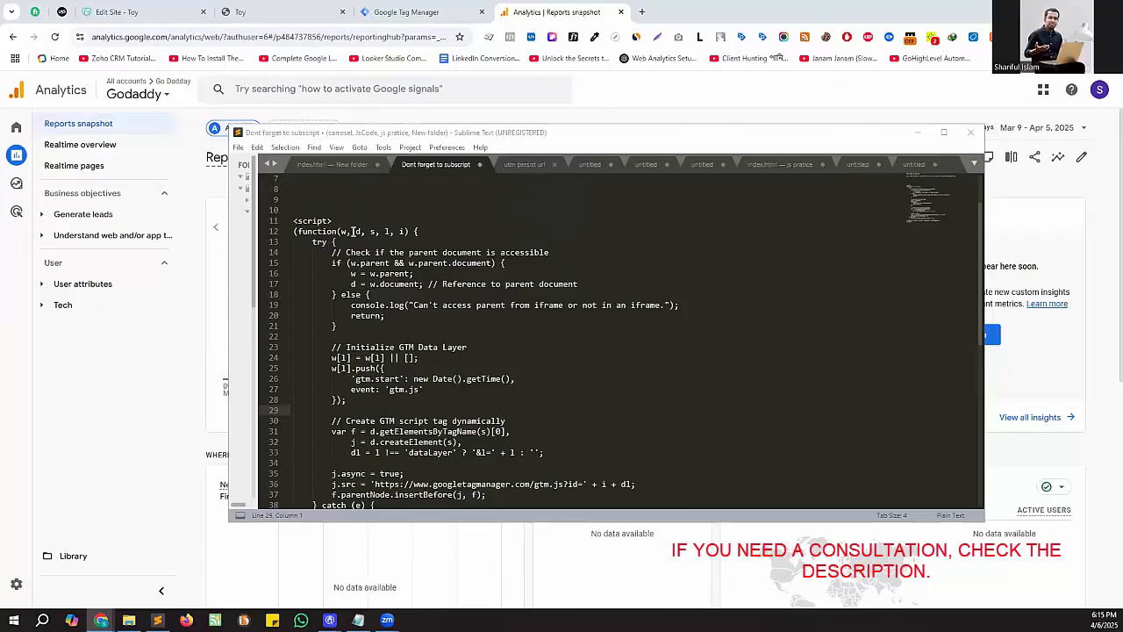
scroll(441, 254, "down", 1)
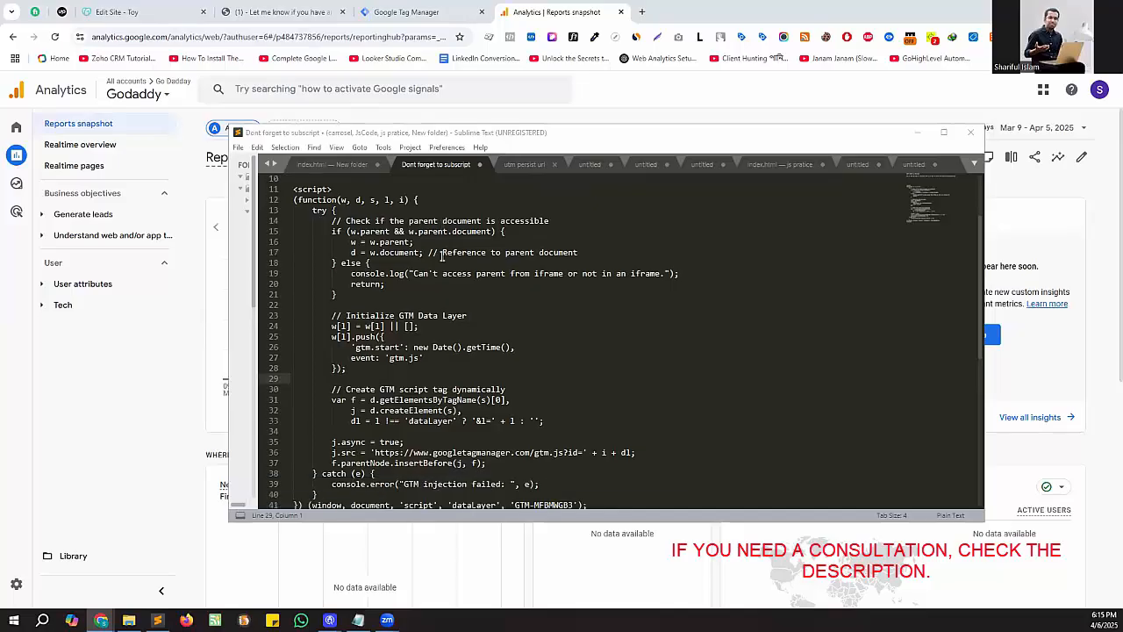
scroll(440, 254, "down", 2)
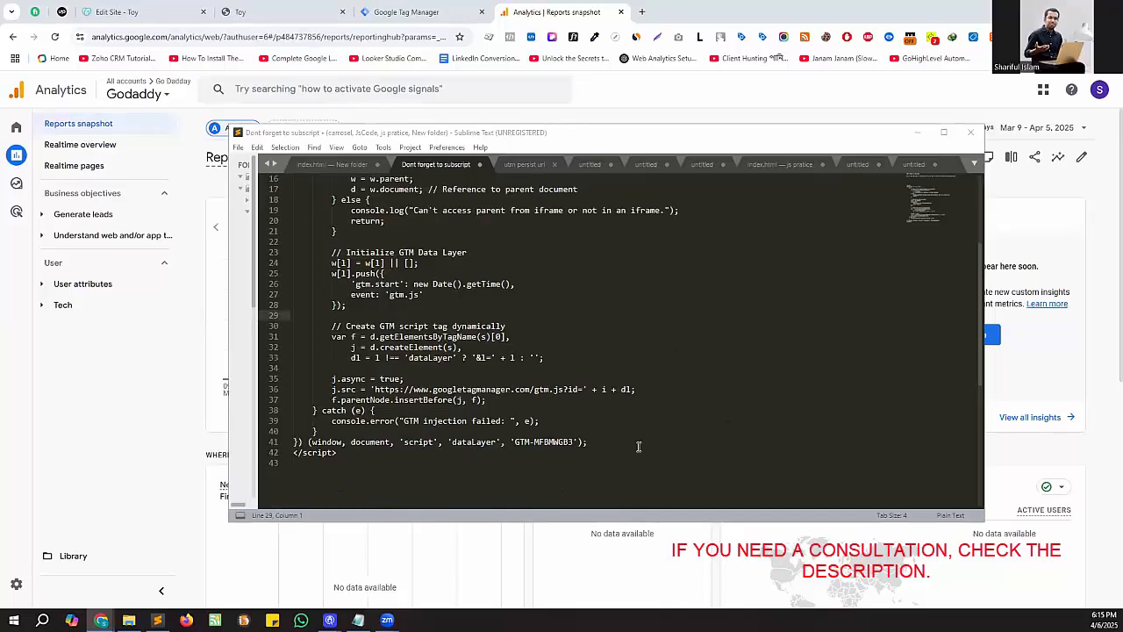
left_click_drag(616, 449, 291, 188)
scroll(394, 184, "up", 5)
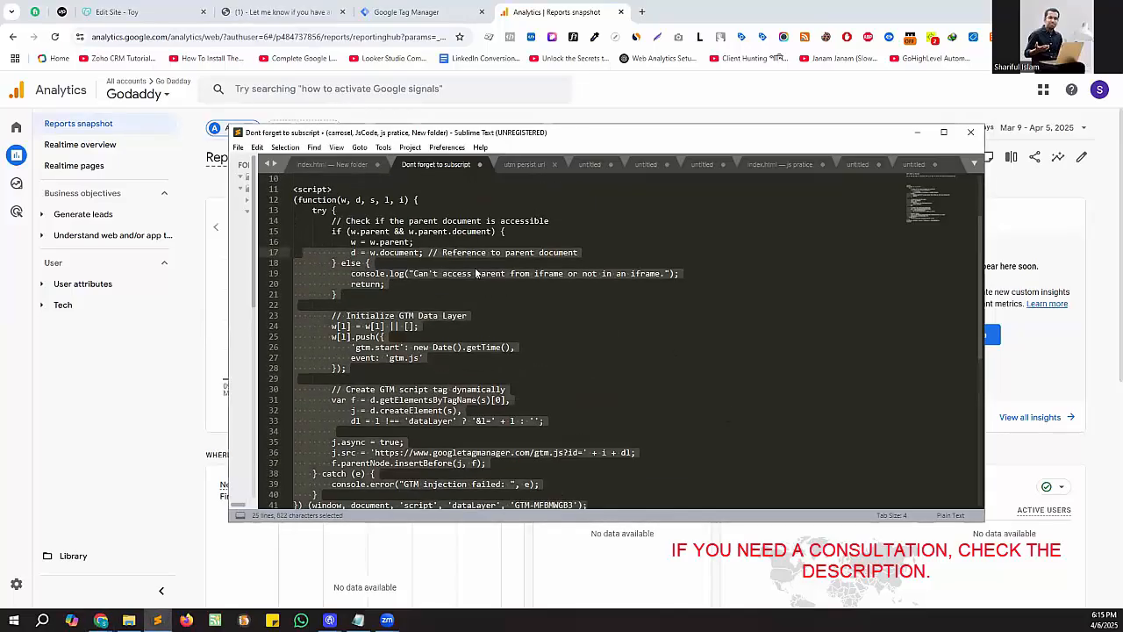